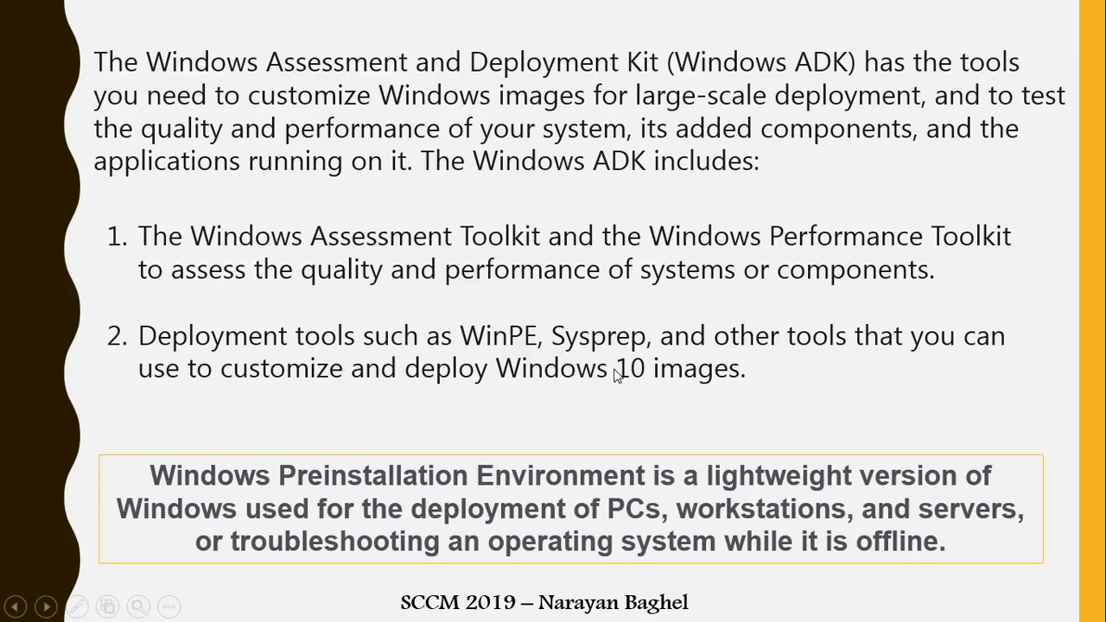
- Open and dismiss the Start menu, then switch from the slideshow to the browser
{"action": "key", "text": "super"}
{"action": "key", "text": "Escape"}
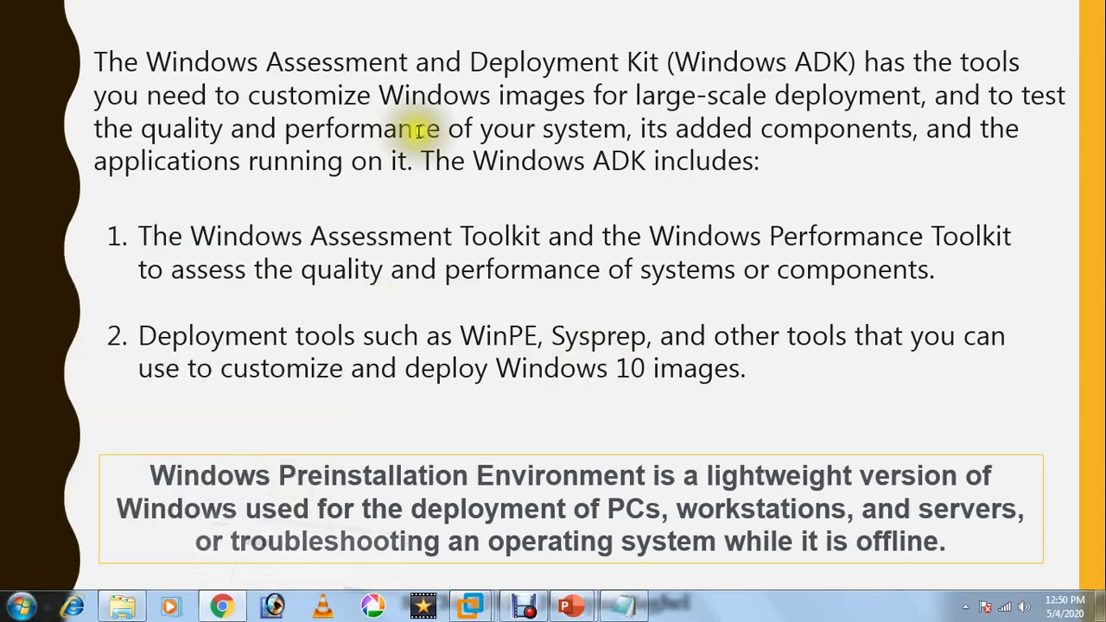
{"action": "key", "text": "alt+Tab"}
- In a new tab, search 'adk windo' and open the Docs 'Download and install the Windows ADK' page
{"action": "double_click", "coordinate": [247, 24]}
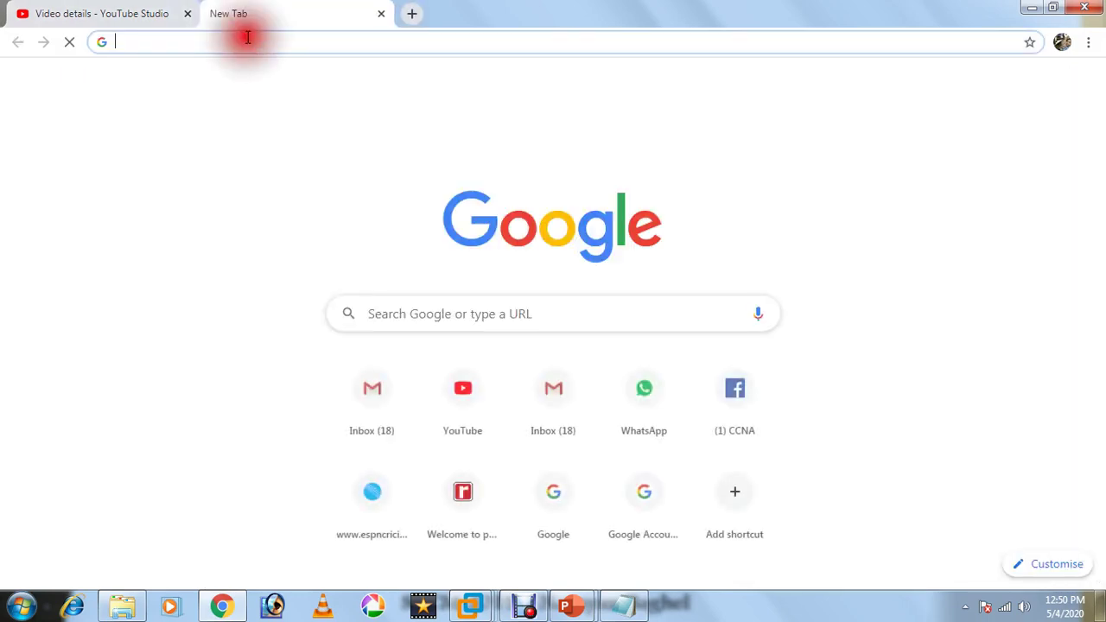
{"action": "type", "text": "adk windo"}
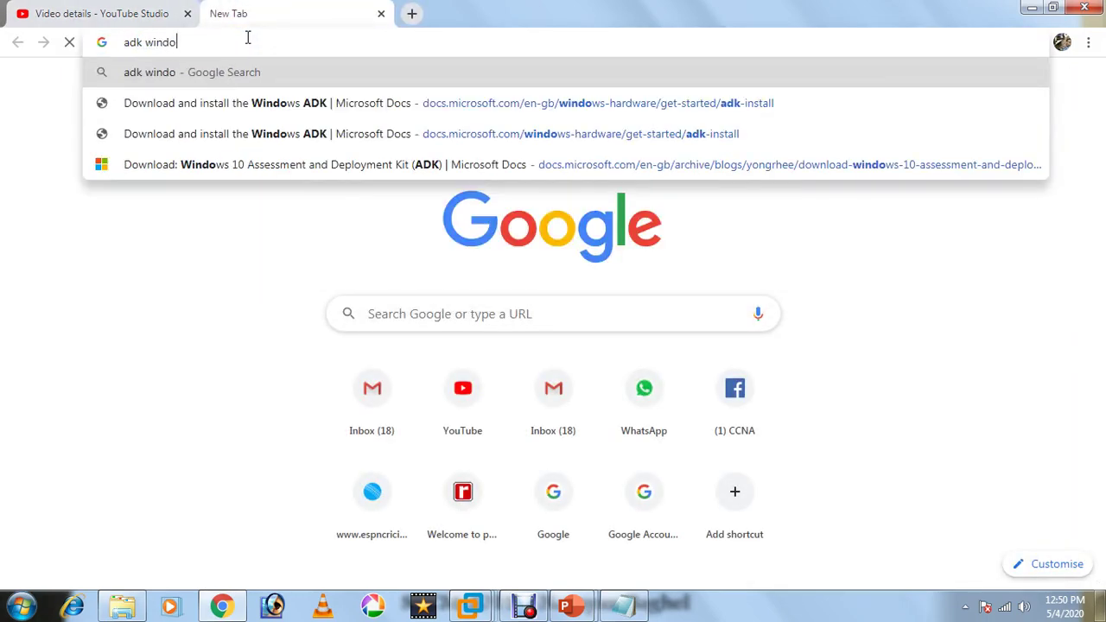
{"action": "left_click", "coordinate": [338, 114]}
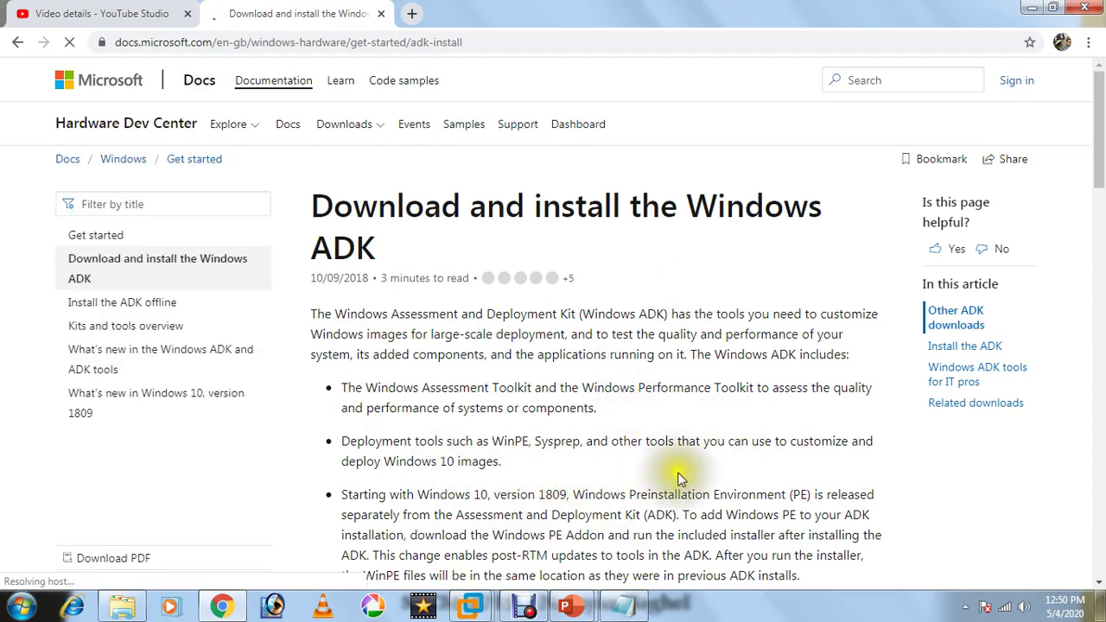
- Download the Windows ADK for Windows 10, version 1903, then minimize Chrome
{"action": "scroll", "coordinate": [1096, 173], "scroll_direction": "down", "scroll_amount": 4}
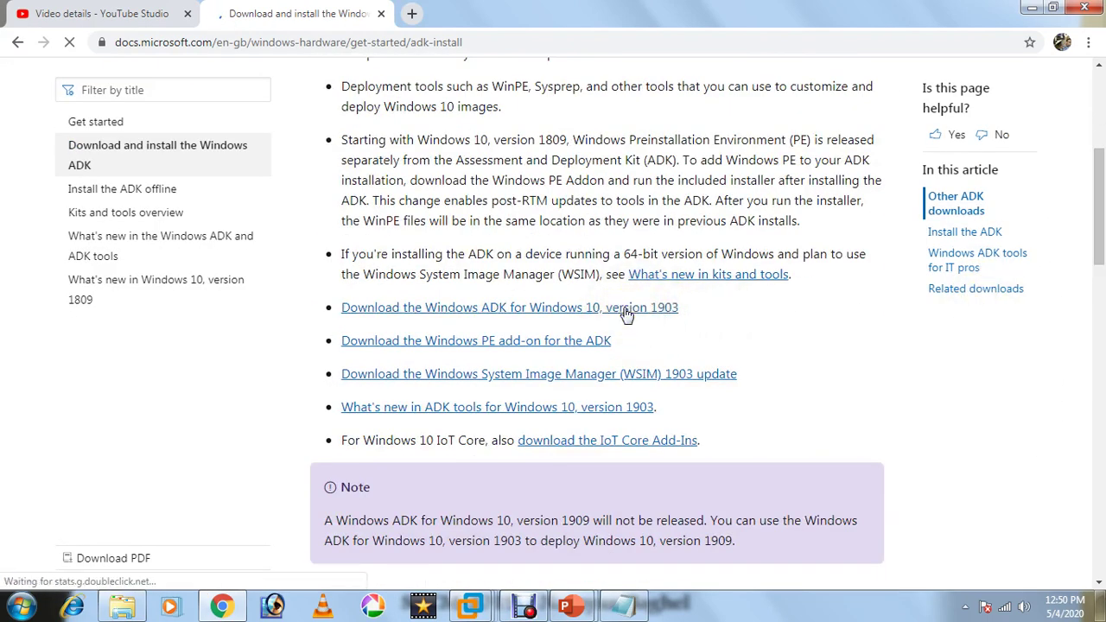
{"action": "left_click", "coordinate": [569, 308]}
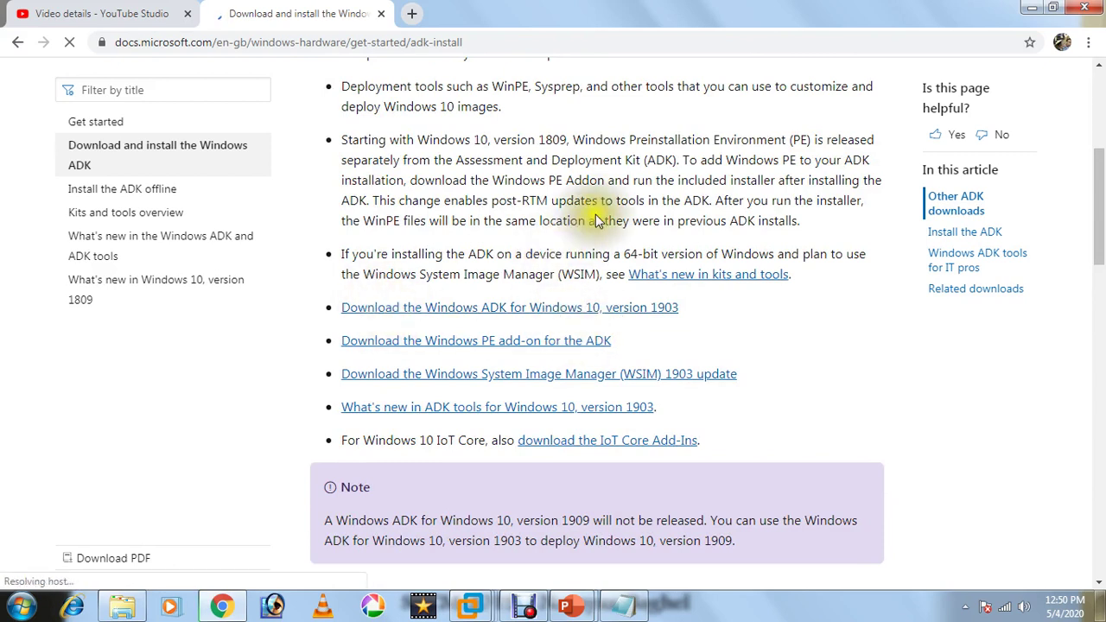
{"action": "left_click", "coordinate": [1032, 8]}
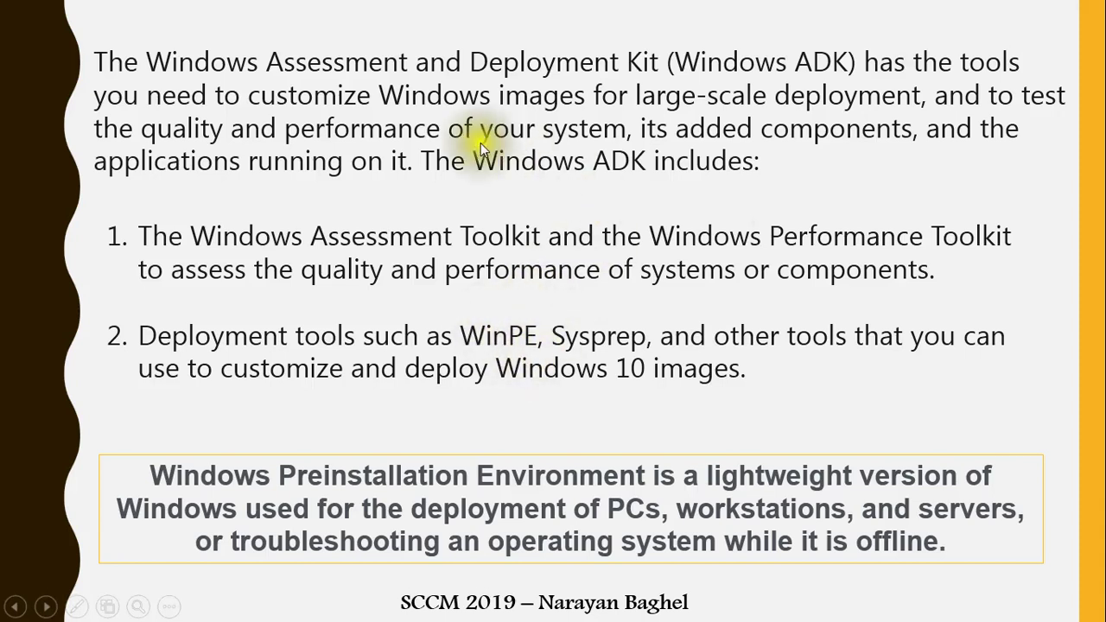
- Advance the slideshow to the WIN-AD and WIN-SCCM lab servers slide and open the Start menu
{"action": "left_click", "coordinate": [685, 390]}
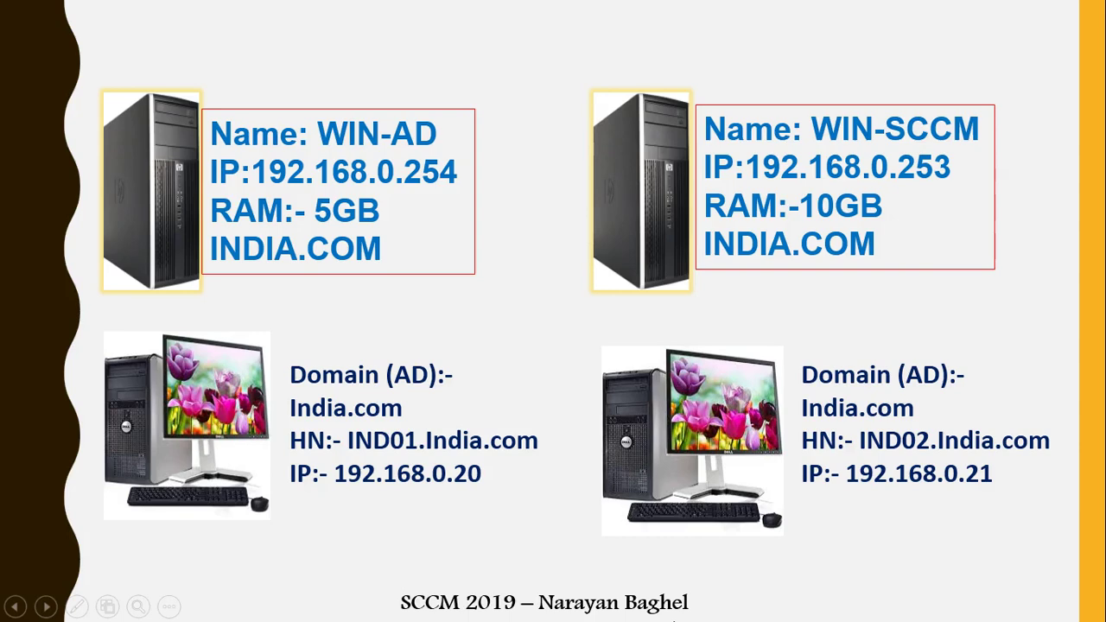
{"action": "key", "text": "Right"}
{"action": "key", "text": "Right"}
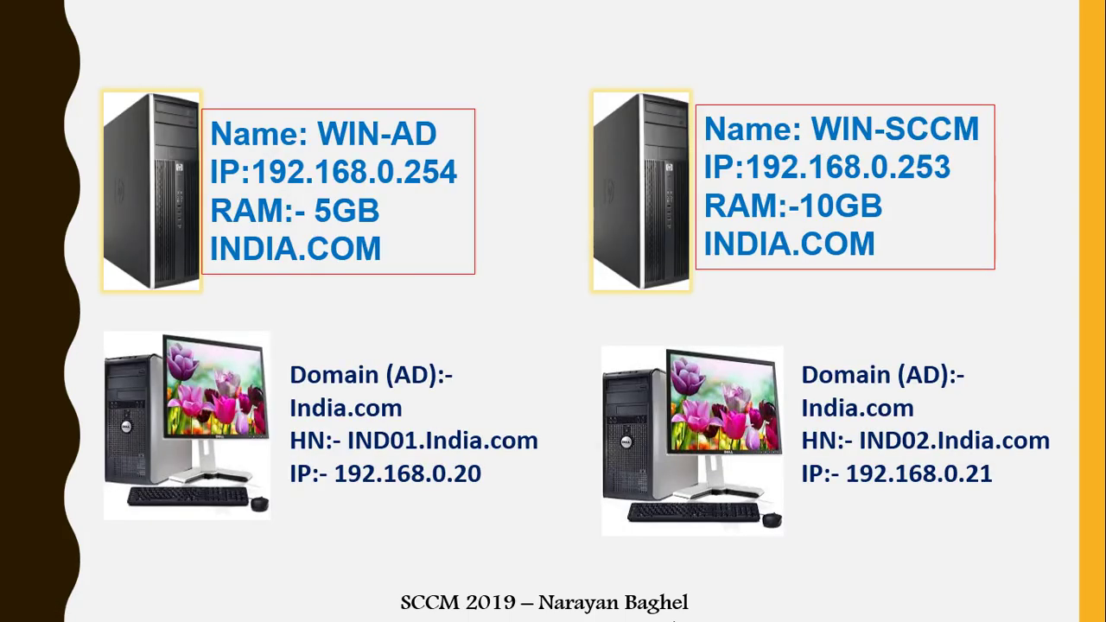
{"action": "key", "text": "super"}
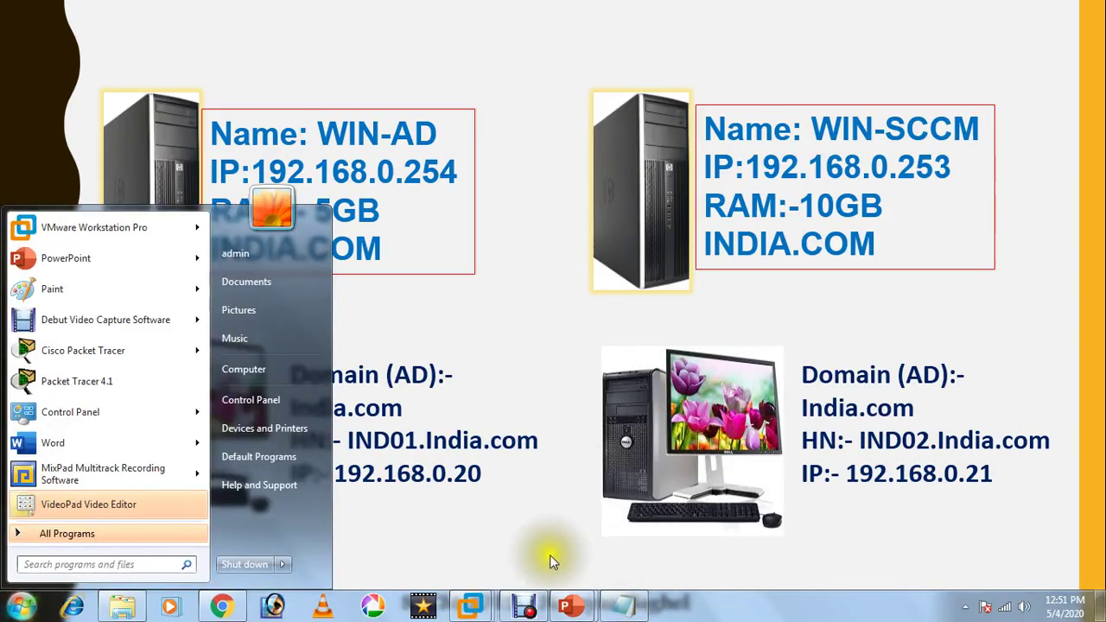
- Bring up VMware Workstation and send Ctrl+Alt+Del to the AD2019 virtual machine
{"action": "left_click", "coordinate": [471, 607]}
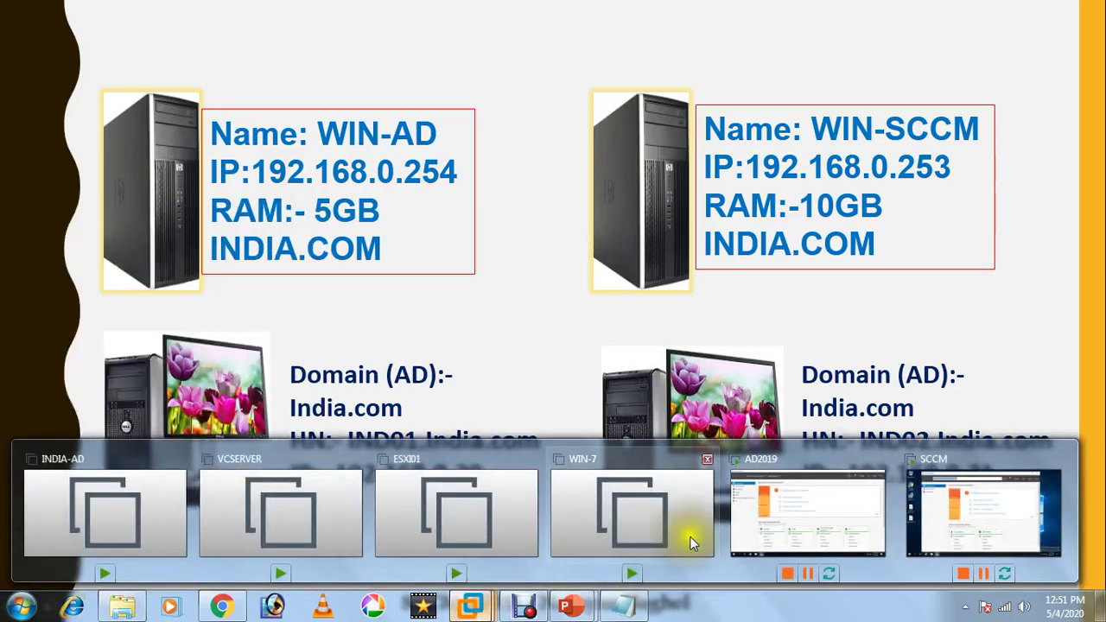
{"action": "left_click", "coordinate": [835, 525]}
{"action": "mouse_move", "coordinate": [809, 5]}
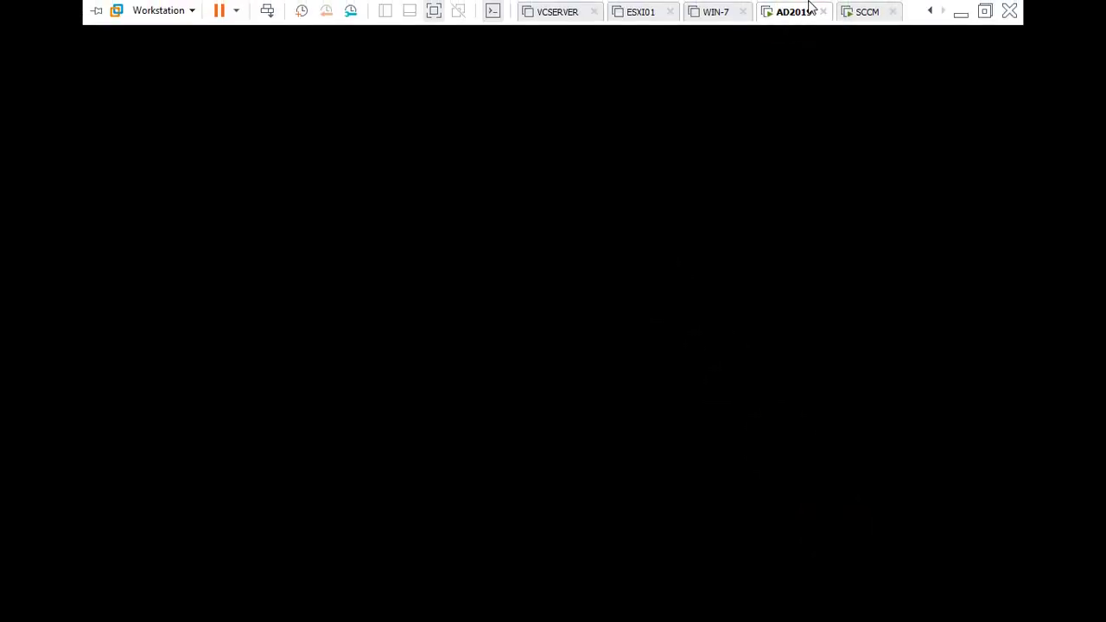
{"action": "right_click", "coordinate": [804, 25]}
{"action": "left_click", "coordinate": [839, 113]}
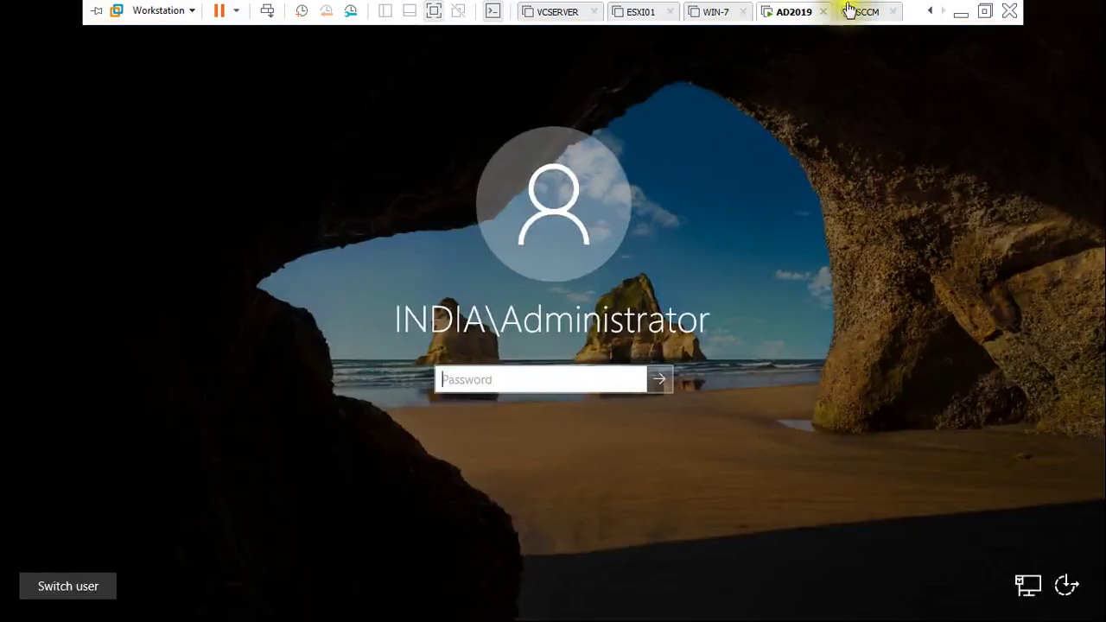
- Bring up the password prompt and sign in to the WIN-AD server with its password
{"action": "right_click", "coordinate": [865, 12]}
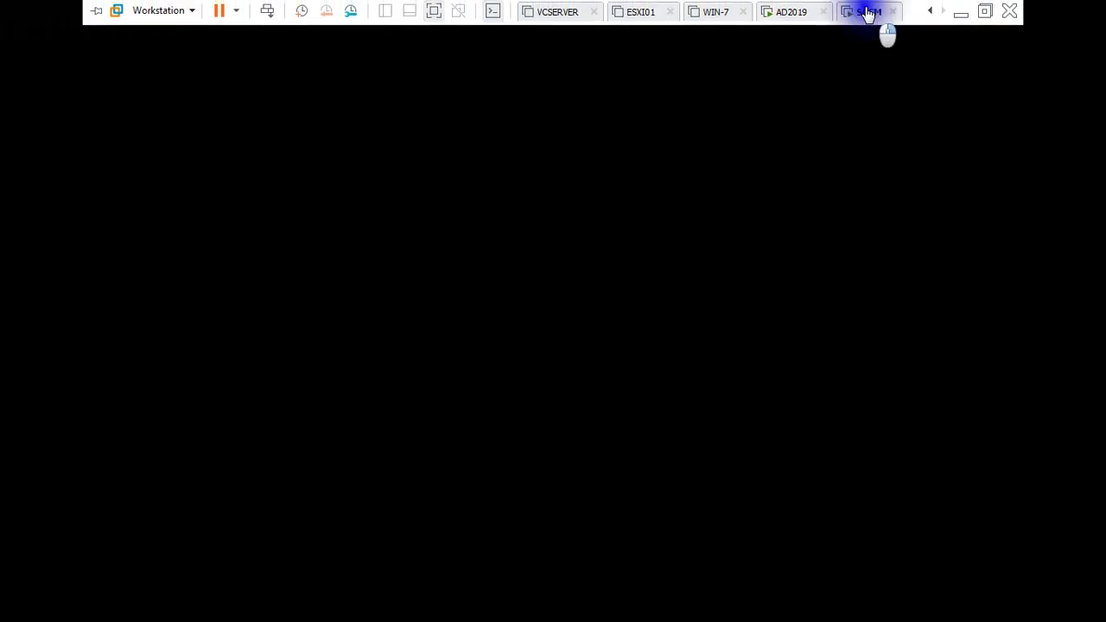
{"action": "left_click", "coordinate": [902, 104]}
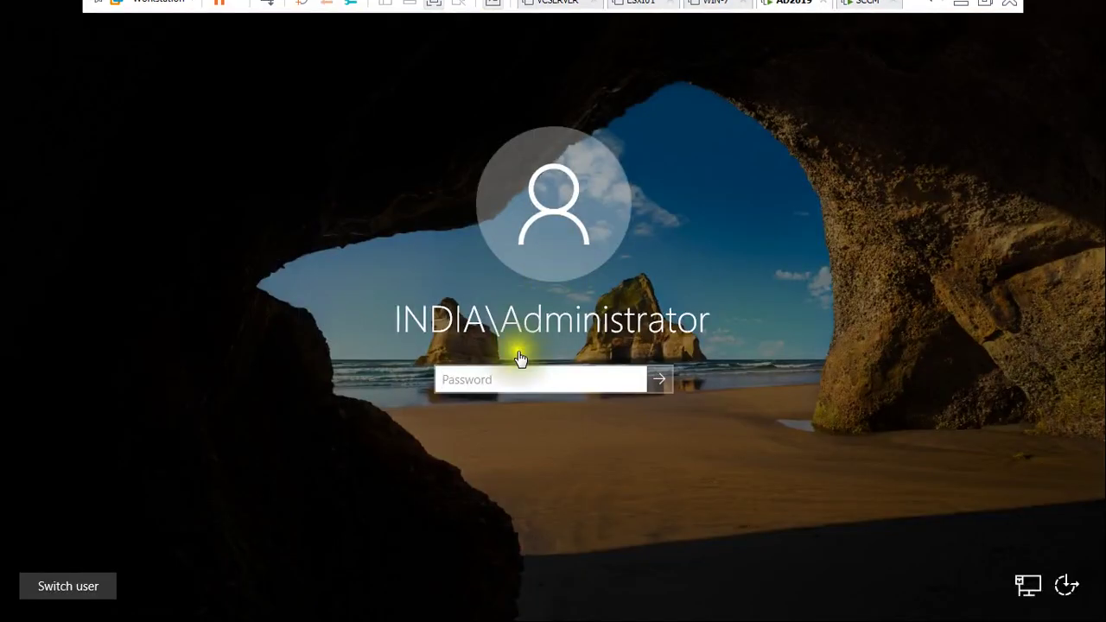
{"action": "type", "text": "••"}
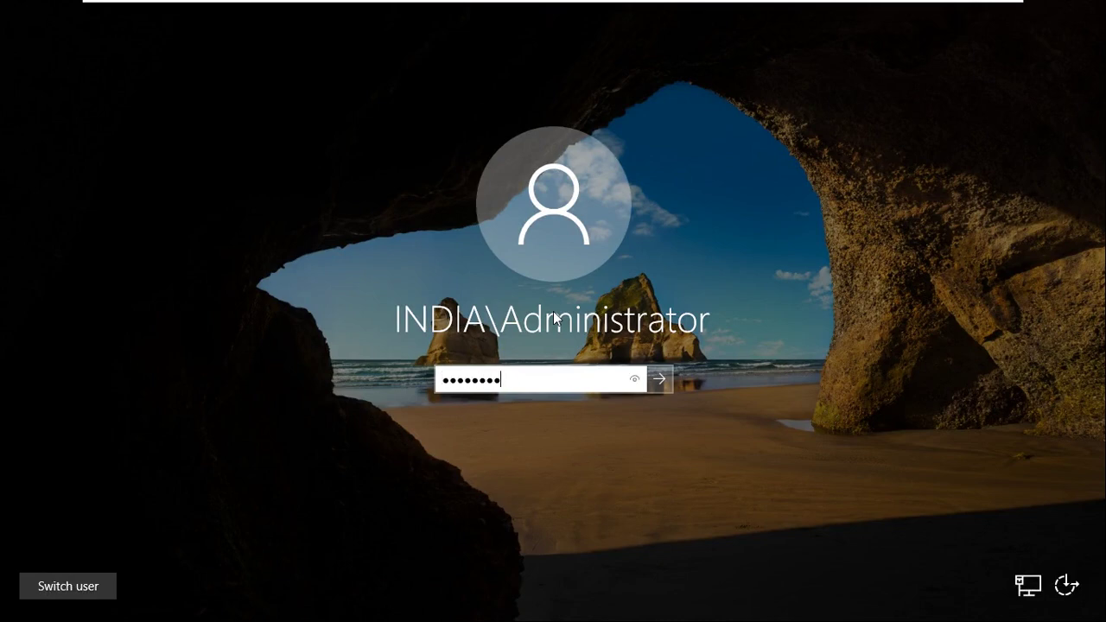
{"action": "key", "text": "Return"}
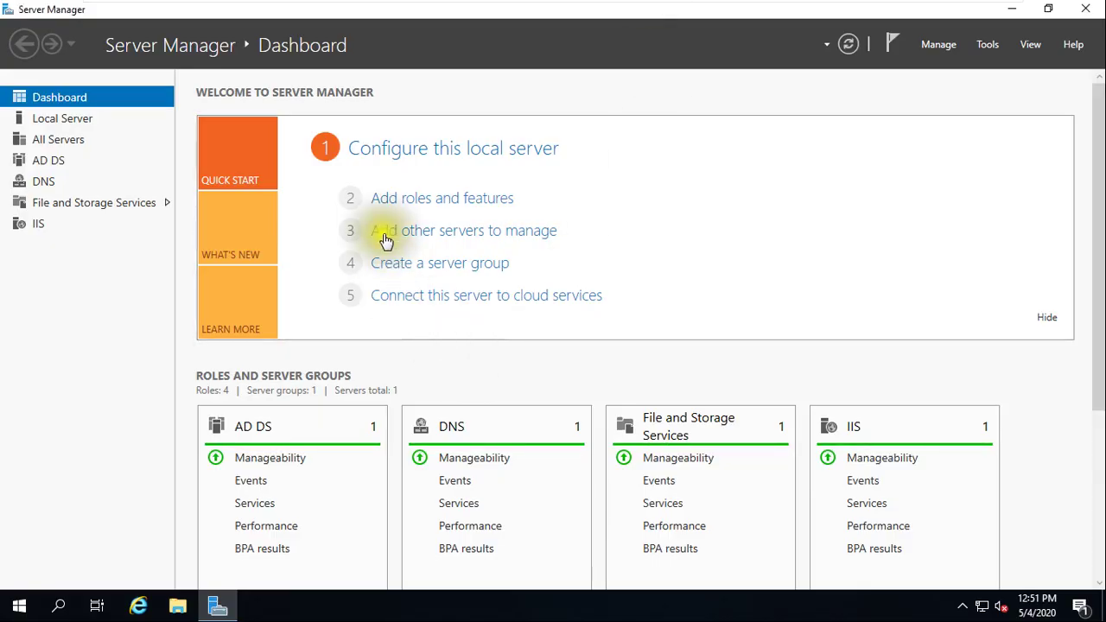
- Review WIN-AD's Local Server properties in Server Manager, then switch to the SCCM virtual machine
{"action": "left_click", "coordinate": [85, 122]}
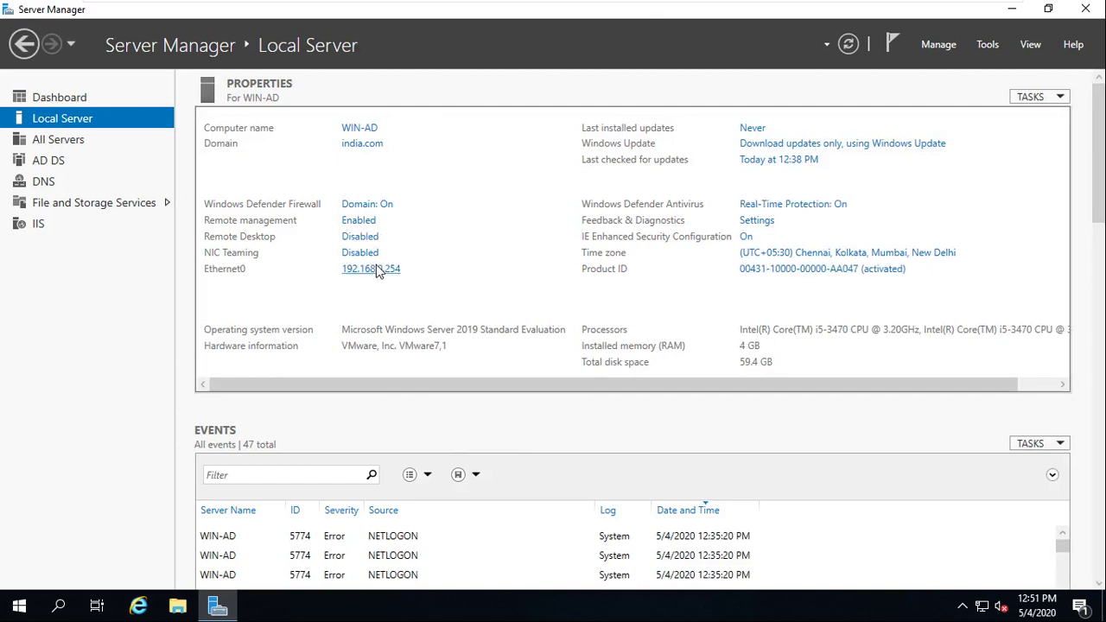
{"action": "left_click", "coordinate": [48, 164]}
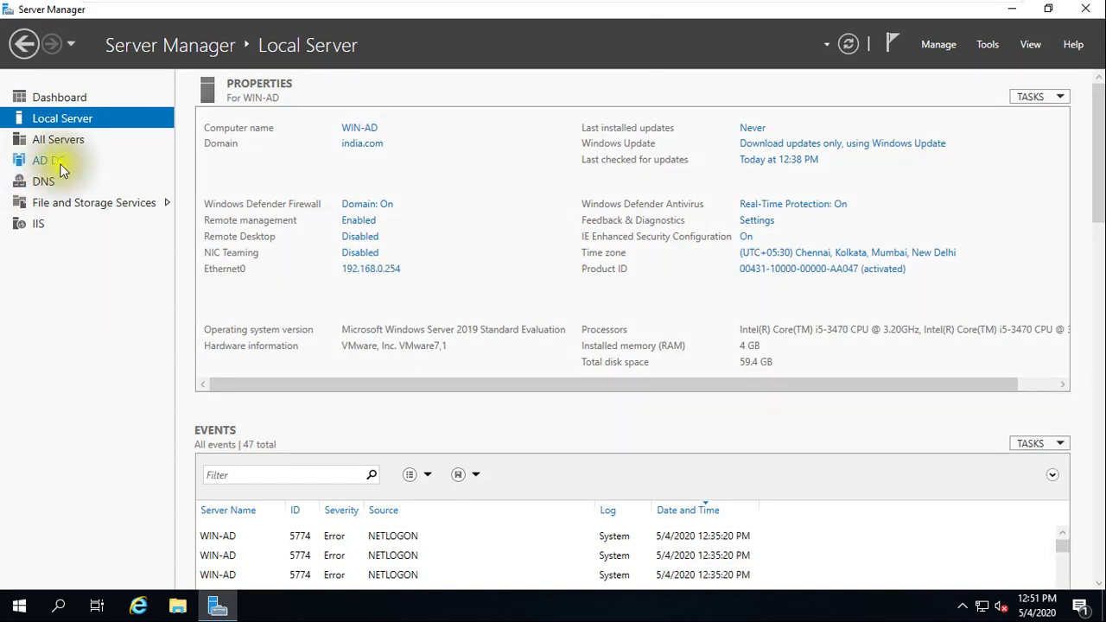
{"action": "left_click", "coordinate": [43, 181]}
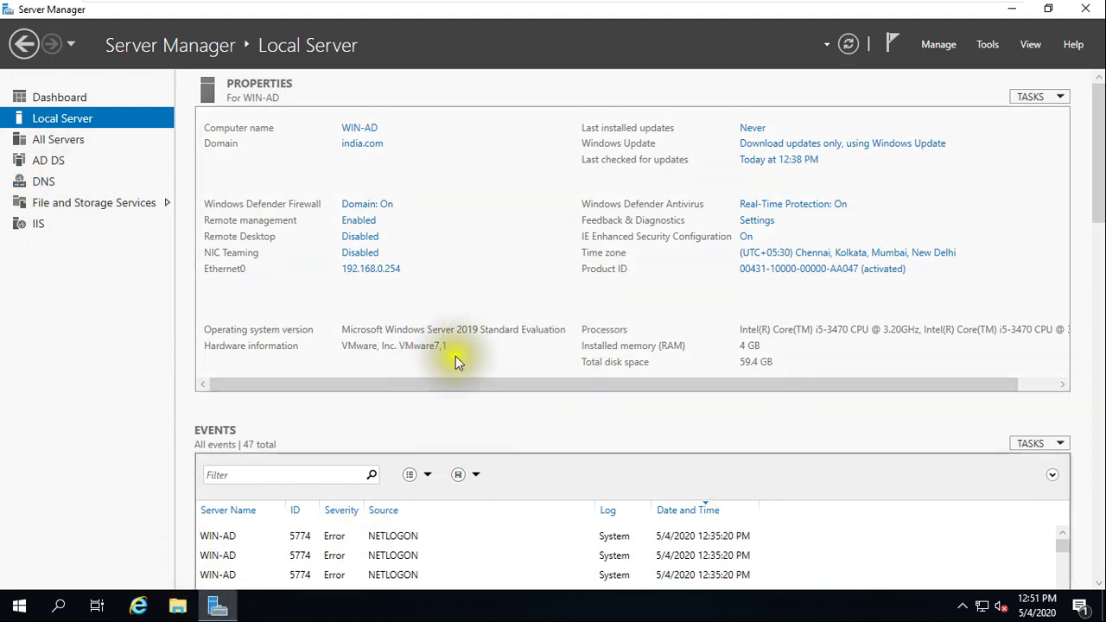
{"action": "left_click", "coordinate": [487, 338]}
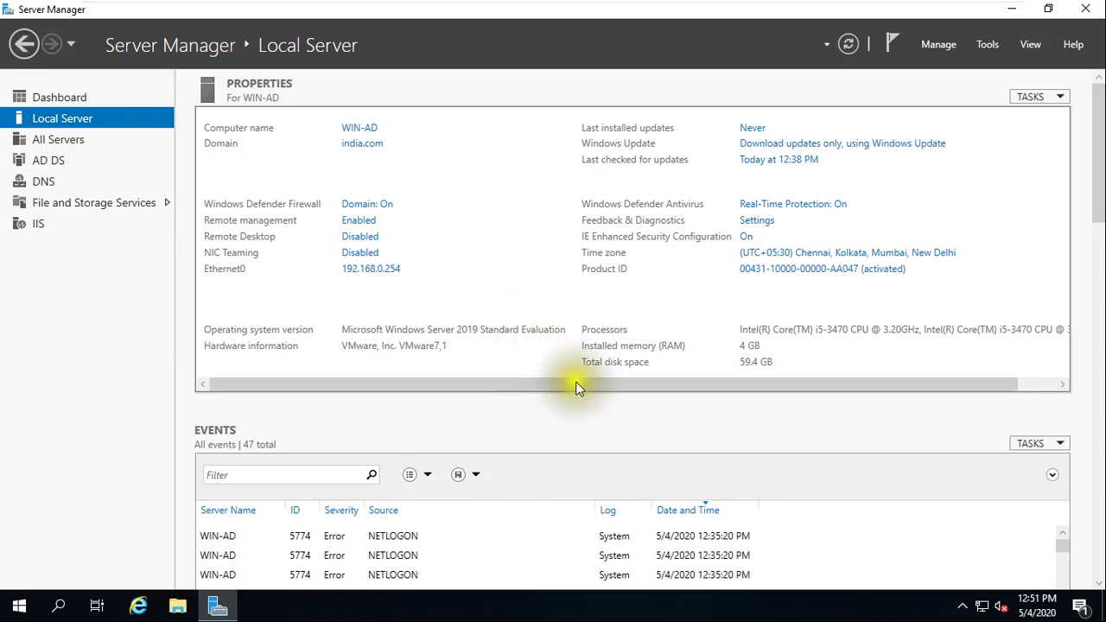
{"action": "left_click", "coordinate": [868, 11]}
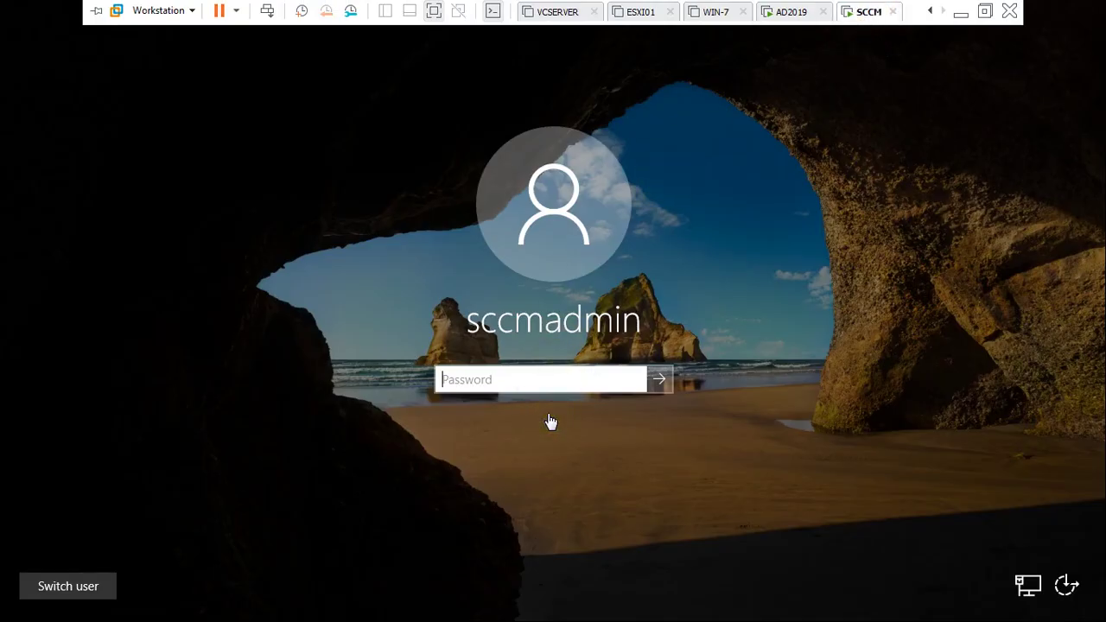
- Sign in to the SCCM VM with the account password and view WIN-SCCM's Local Server properties
{"action": "left_click", "coordinate": [548, 382]}
{"action": "type", "text": "P@s"}
{"action": "key", "text": "BackSpace"}
{"action": "key", "text": "BackSpace"}
{"action": "key", "text": "BackSpace"}
{"action": "key", "text": "BackSpace"}
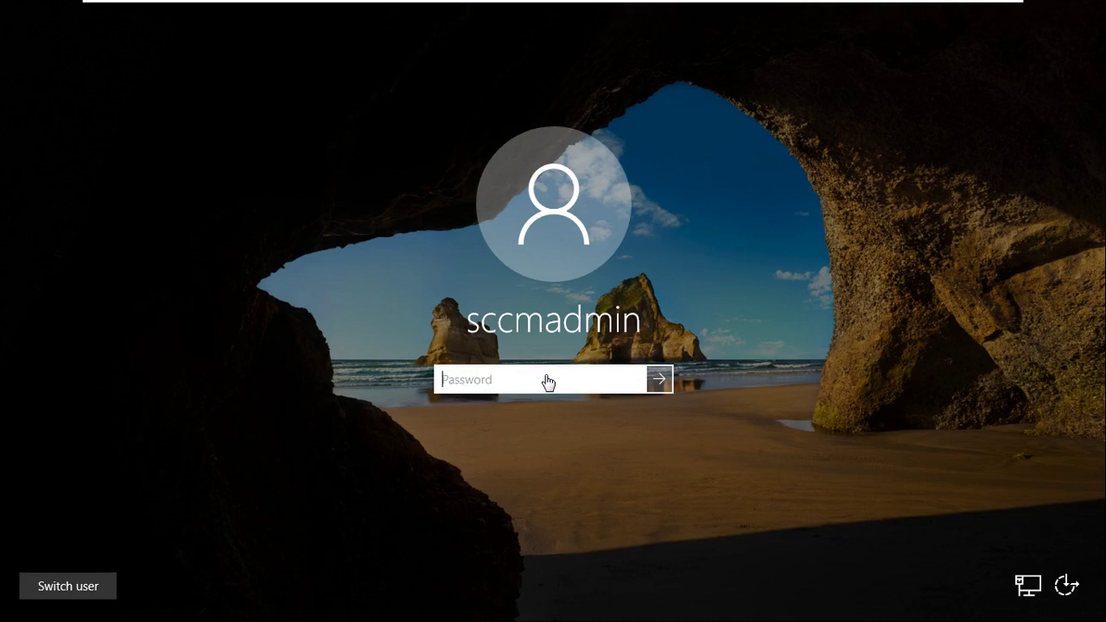
{"action": "type", "text": "P@ssword1"}
{"action": "key", "text": "Return"}
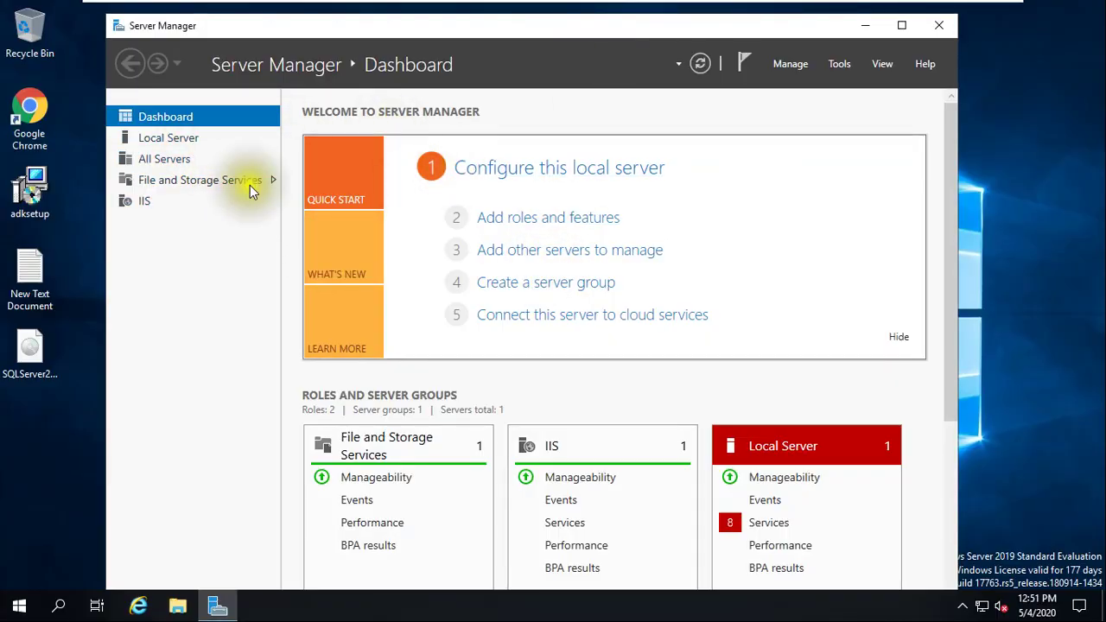
{"action": "left_click", "coordinate": [185, 140]}
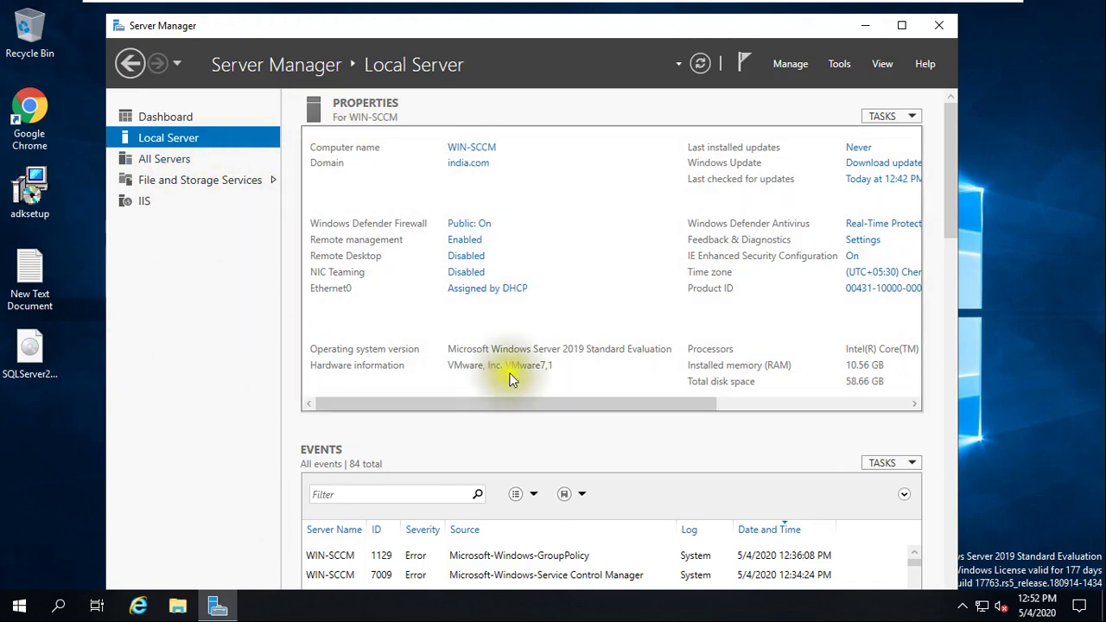
- Give Ethernet0 static IPv4 192.168.0.235, mask 255.255.255.0, gateway and DNS 192.168.0.1, then show the desktop
{"action": "left_click", "coordinate": [493, 294]}
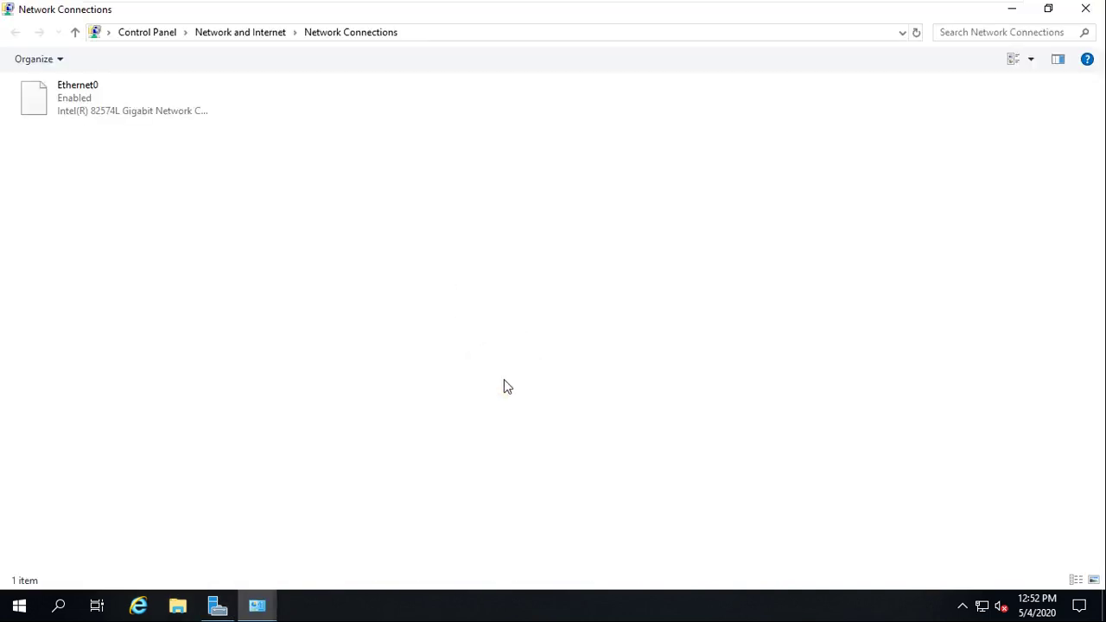
{"action": "double_click", "coordinate": [67, 112]}
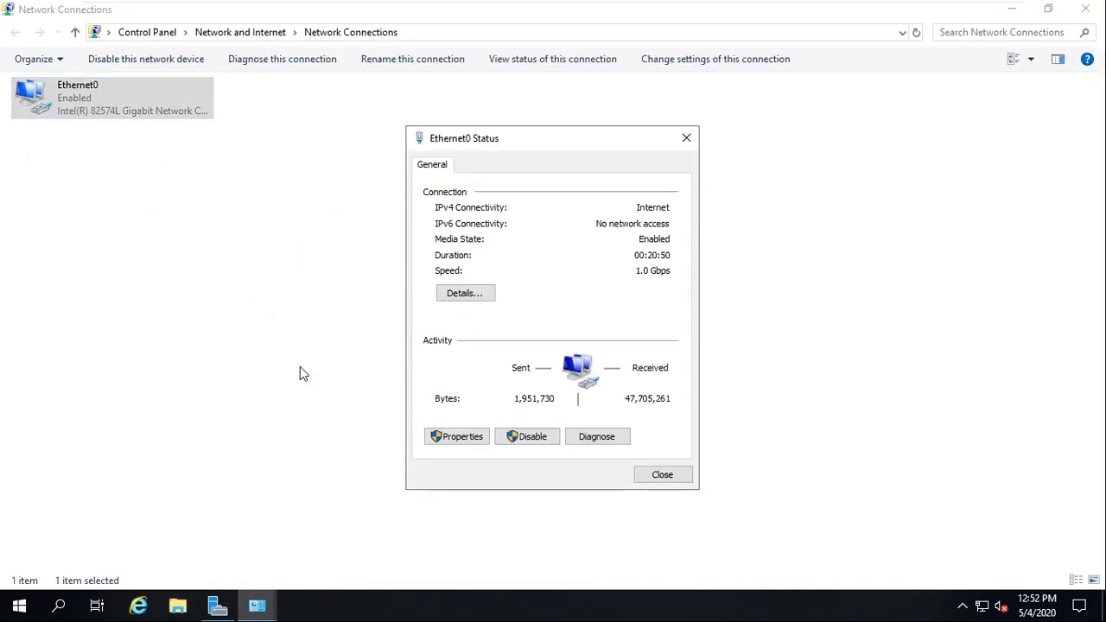
{"action": "left_click", "coordinate": [455, 439]}
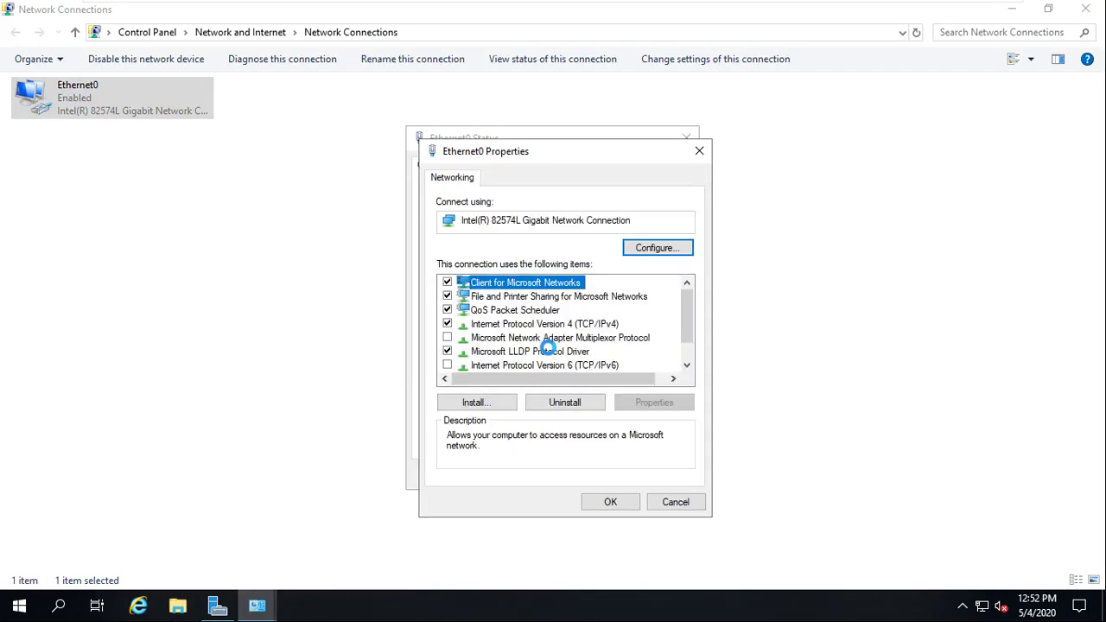
{"action": "double_click", "coordinate": [552, 323]}
{"action": "left_click", "coordinate": [498, 331]}
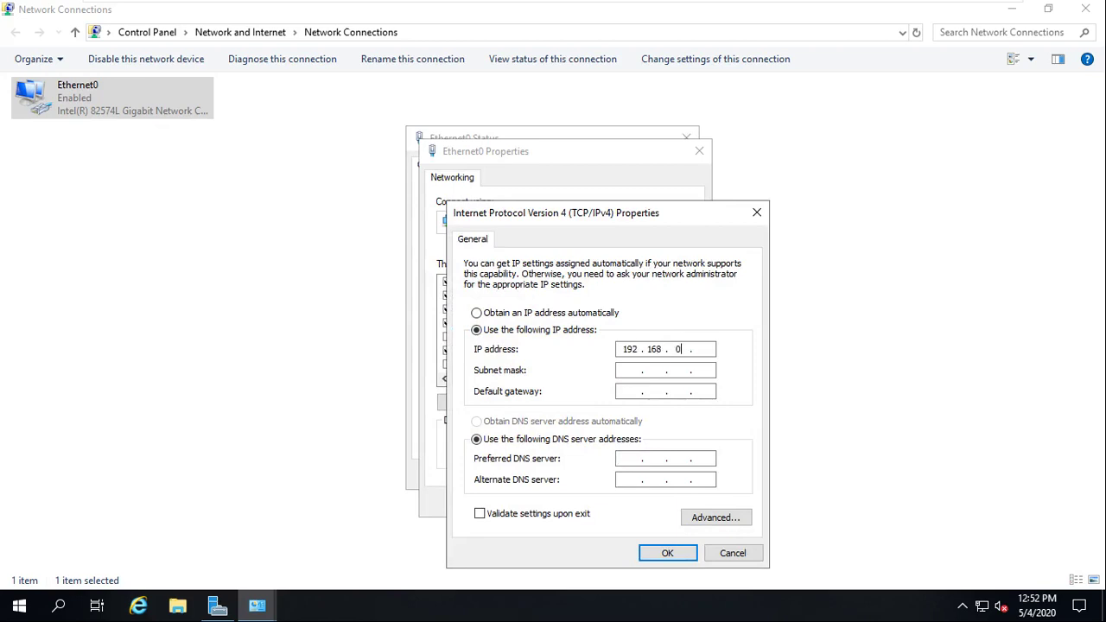
{"action": "key", "text": "Tab"}
{"action": "key", "text": "Tab"}
{"action": "type", "text": "192 . 168 . 0 . 1"}
{"action": "key", "text": "Tab"}
{"action": "key", "text": "Tab"}
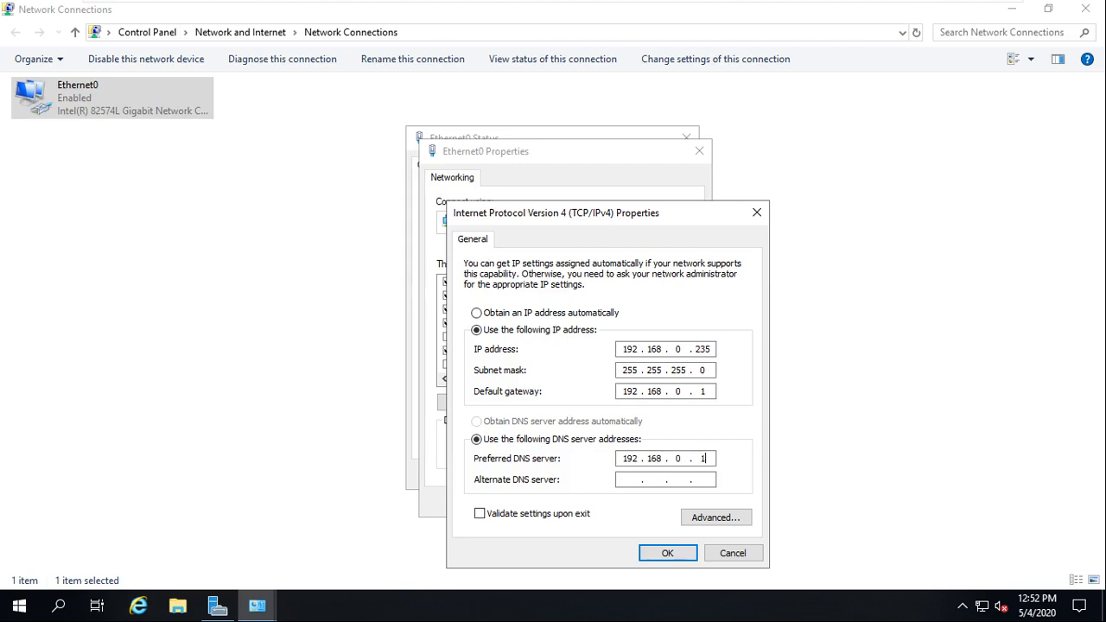
{"action": "left_click", "coordinate": [664, 554]}
{"action": "left_click", "coordinate": [634, 508]}
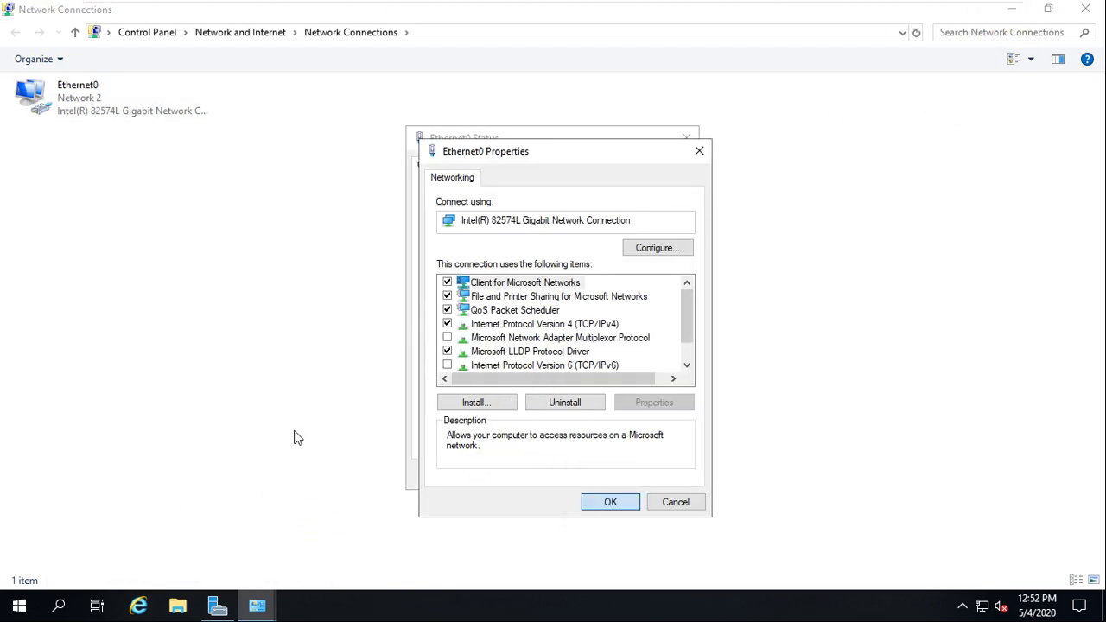
{"action": "key", "text": "super+d"}
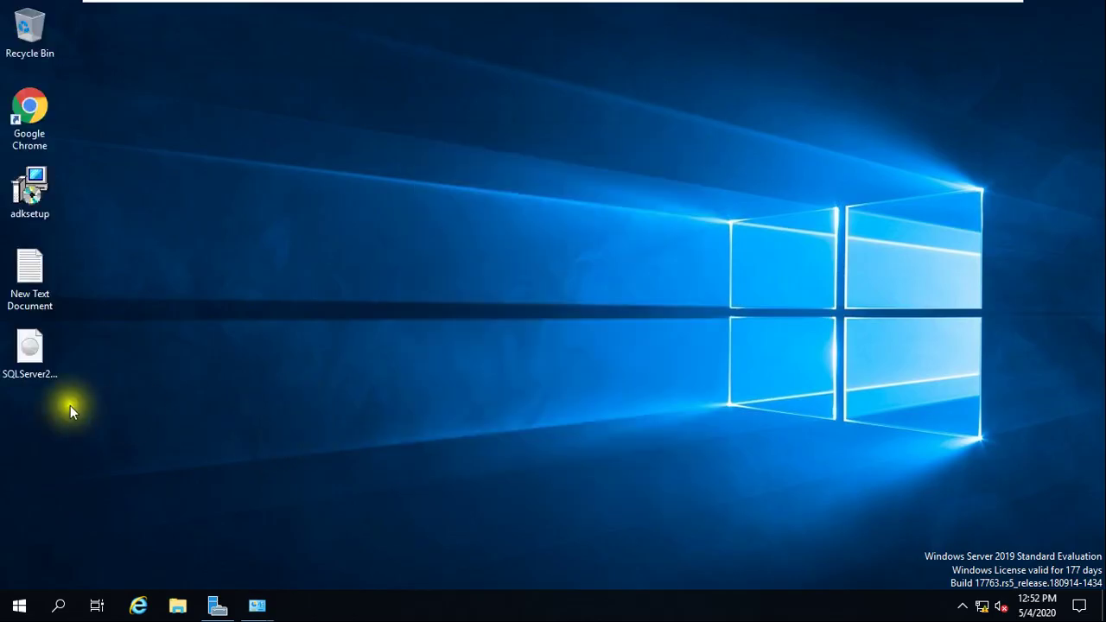
- Launch SQL Server Management Studio from the Microsoft SQL Server Tools 18 Start menu group
{"action": "left_click", "coordinate": [19, 603]}
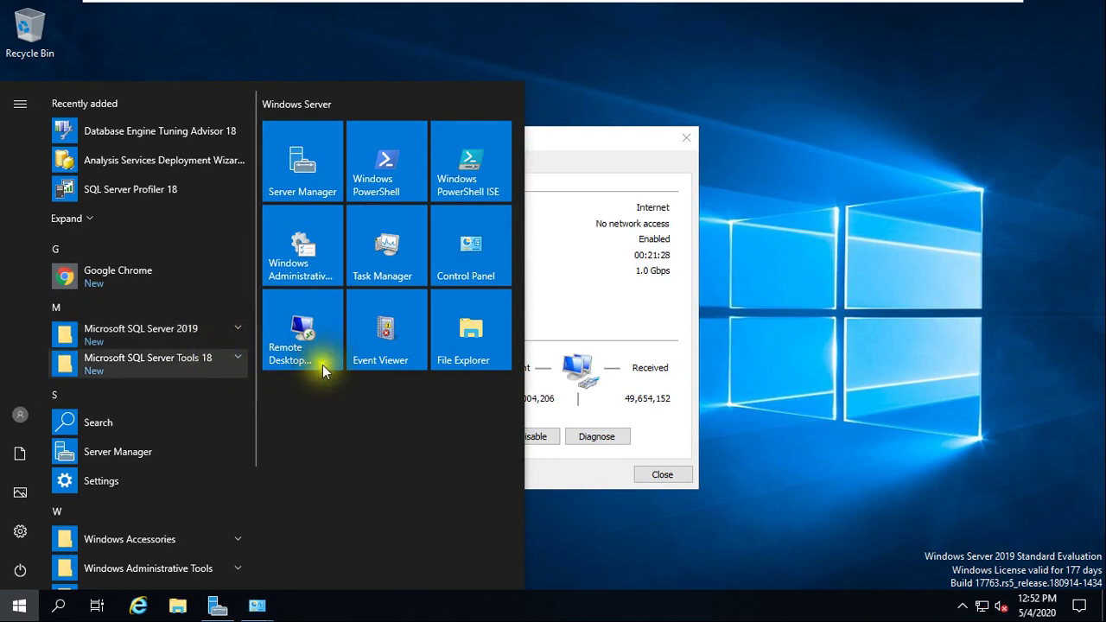
{"action": "left_click", "coordinate": [797, 247]}
{"action": "left_click", "coordinate": [16, 601]}
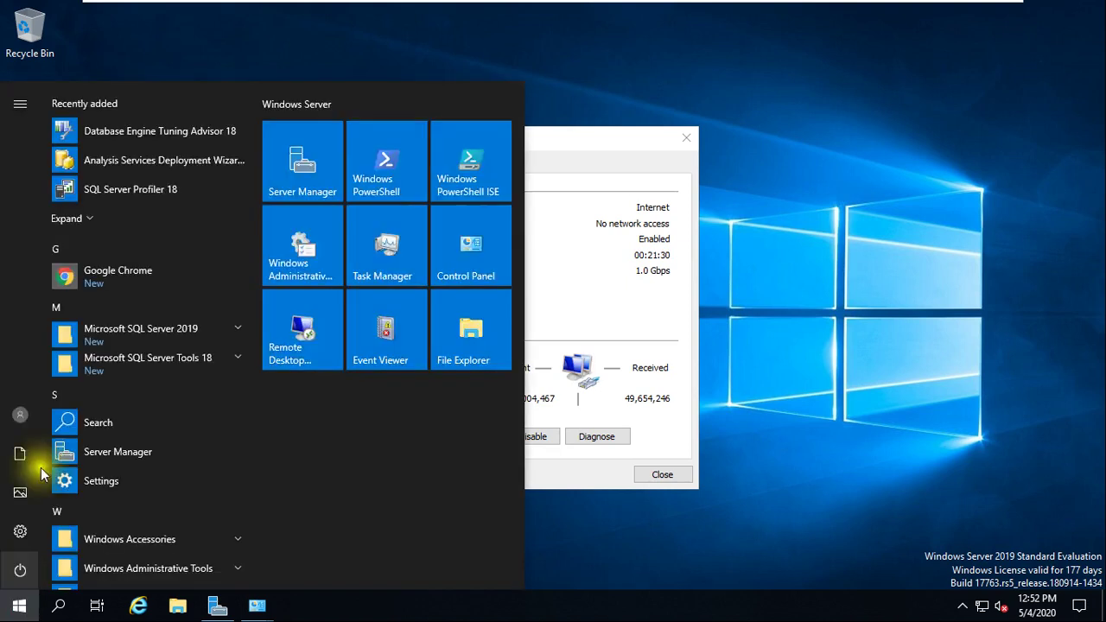
{"action": "left_click", "coordinate": [239, 361]}
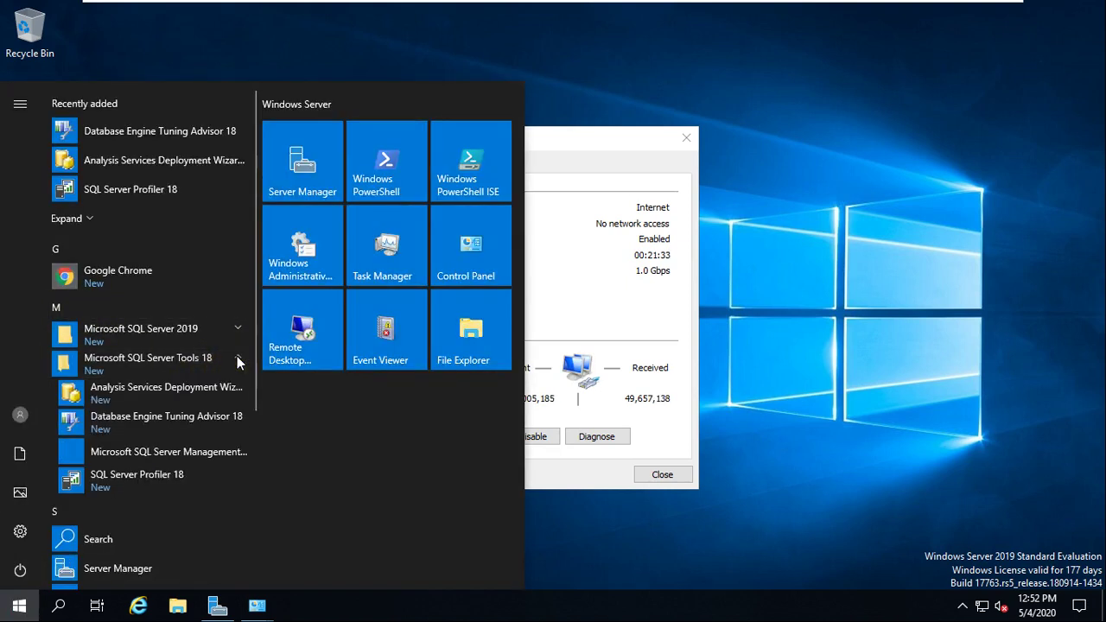
{"action": "left_click", "coordinate": [194, 450]}
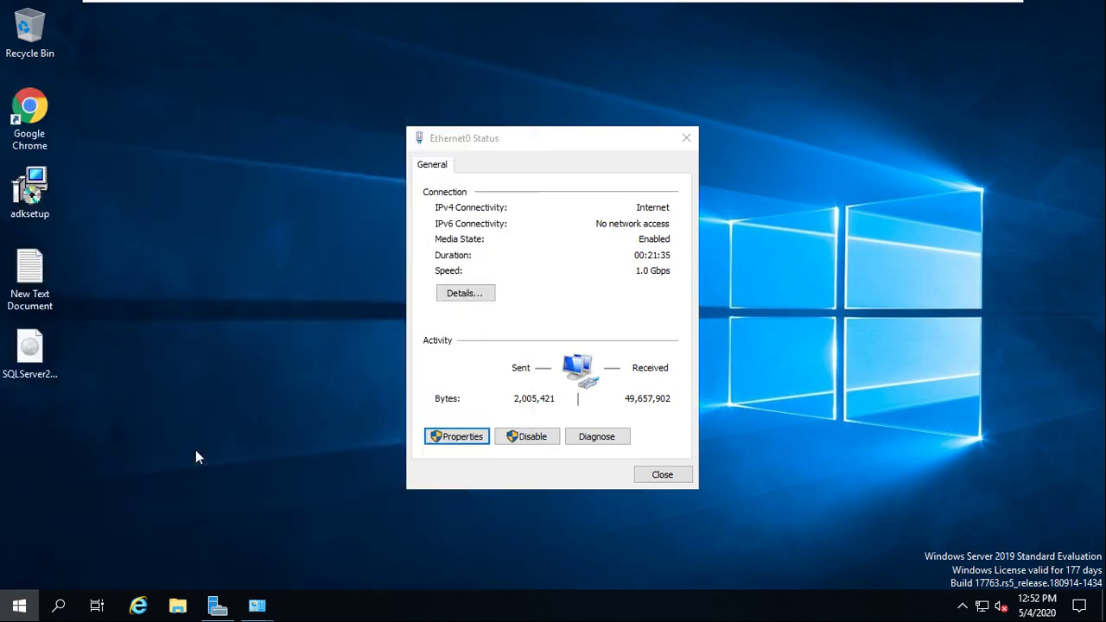
- Close the Ethernet0 Status dialog and select the adksetup installer on the desktop
{"action": "left_click", "coordinate": [663, 476]}
{"action": "left_click", "coordinate": [39, 214]}
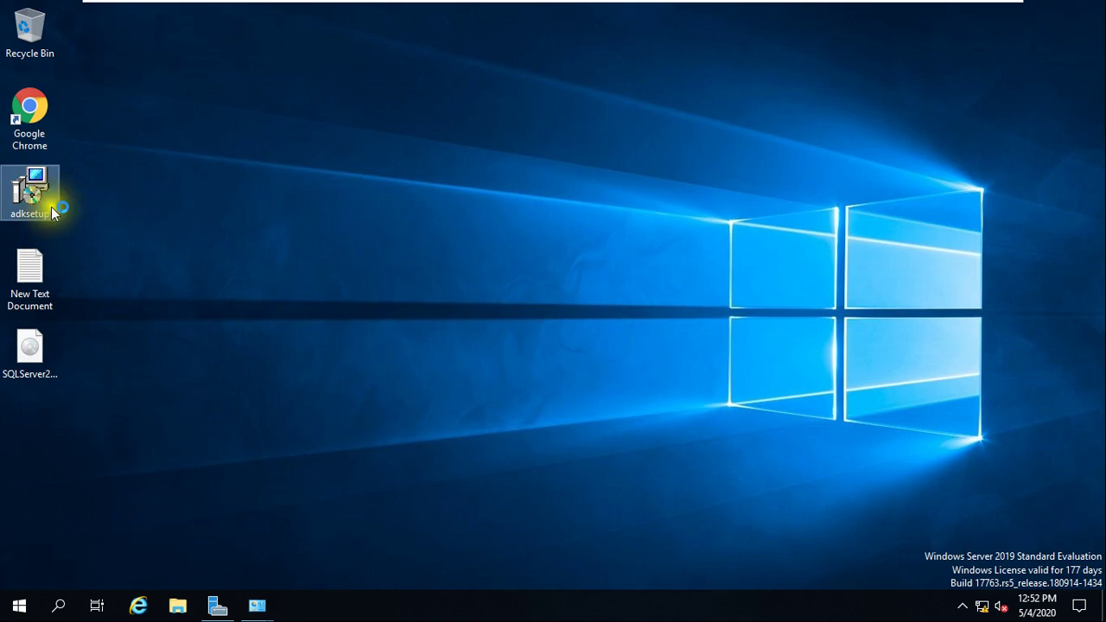
{"action": "mouse_move", "coordinate": [36, 226]}
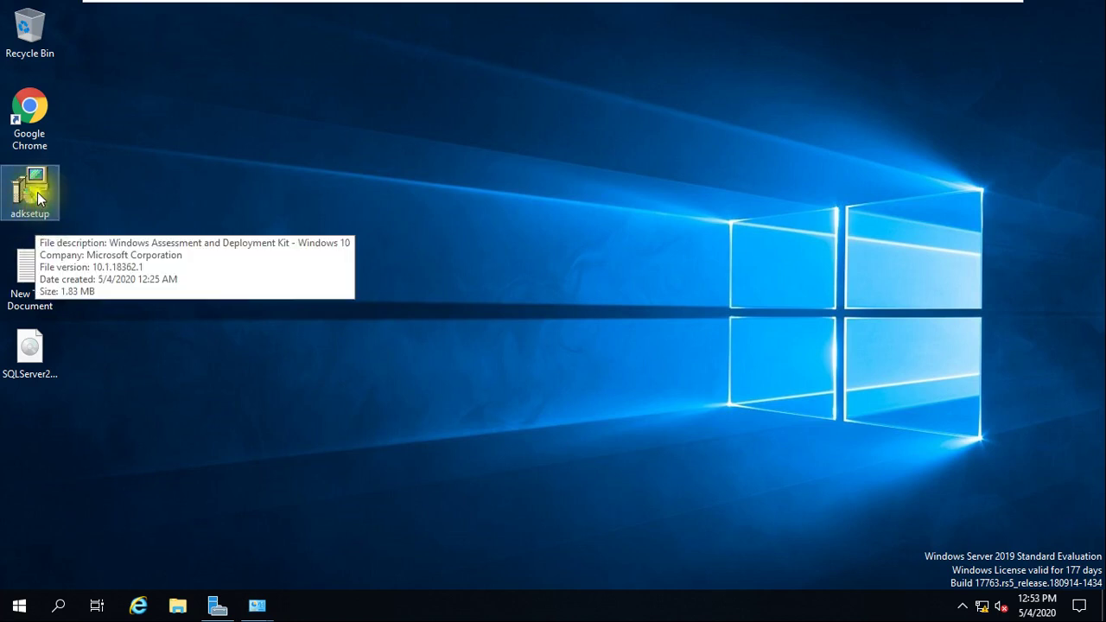
- Run adksetup, keep the C:\Program Files (x86)\Windows Kits\10\ path and usage-data choice, and accept the license
{"action": "double_click", "coordinate": [37, 195]}
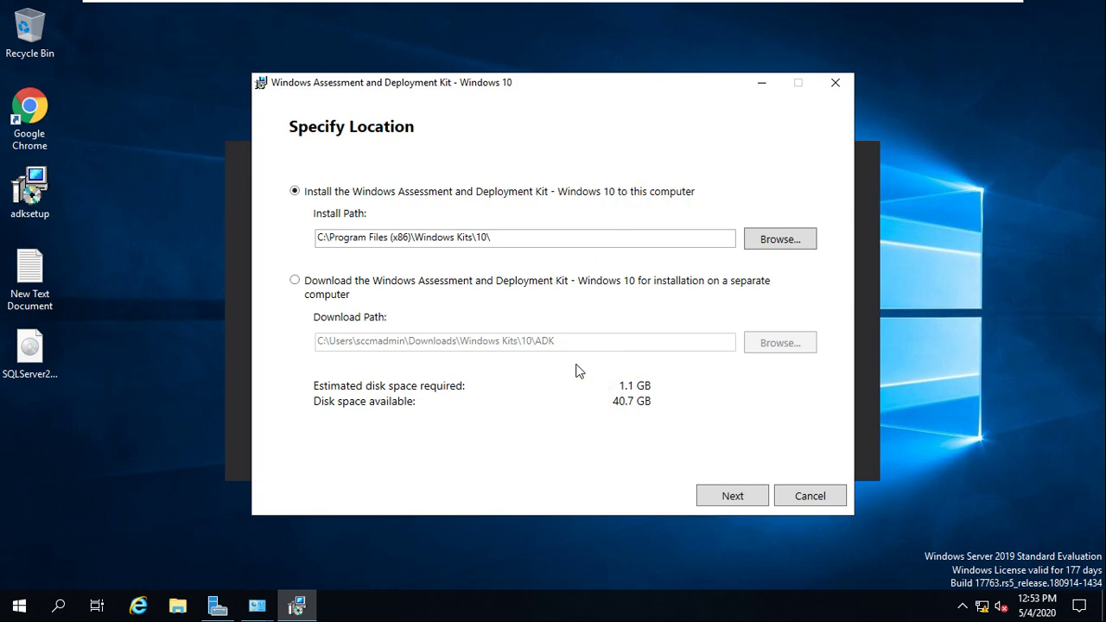
{"action": "left_click", "coordinate": [732, 496]}
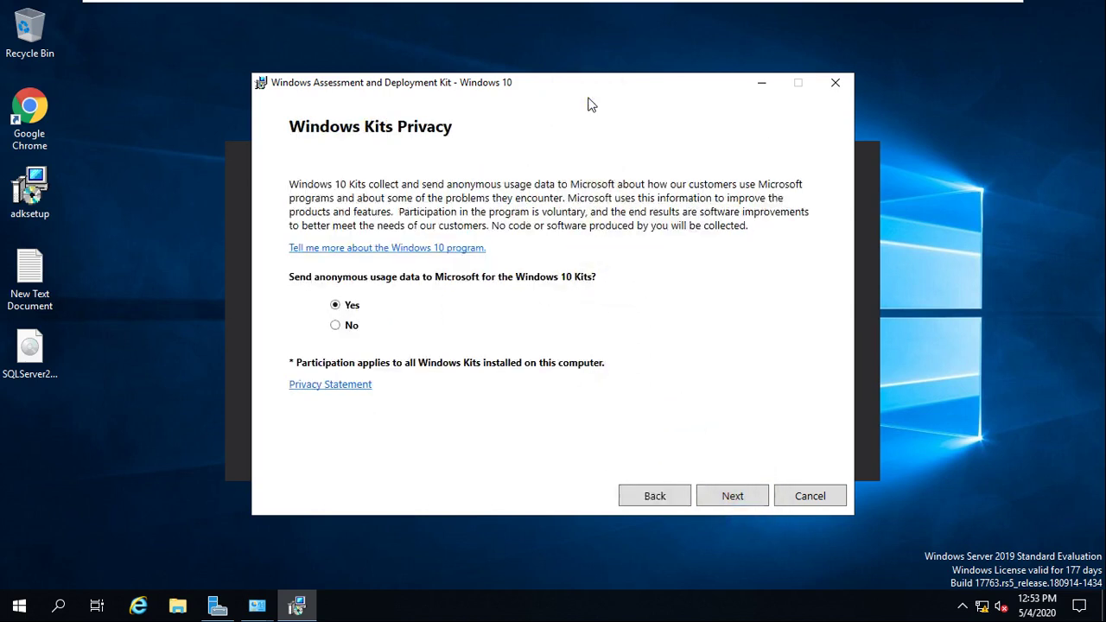
{"action": "left_click_drag", "start_coordinate": [605, 77], "coordinate": [573, 98]}
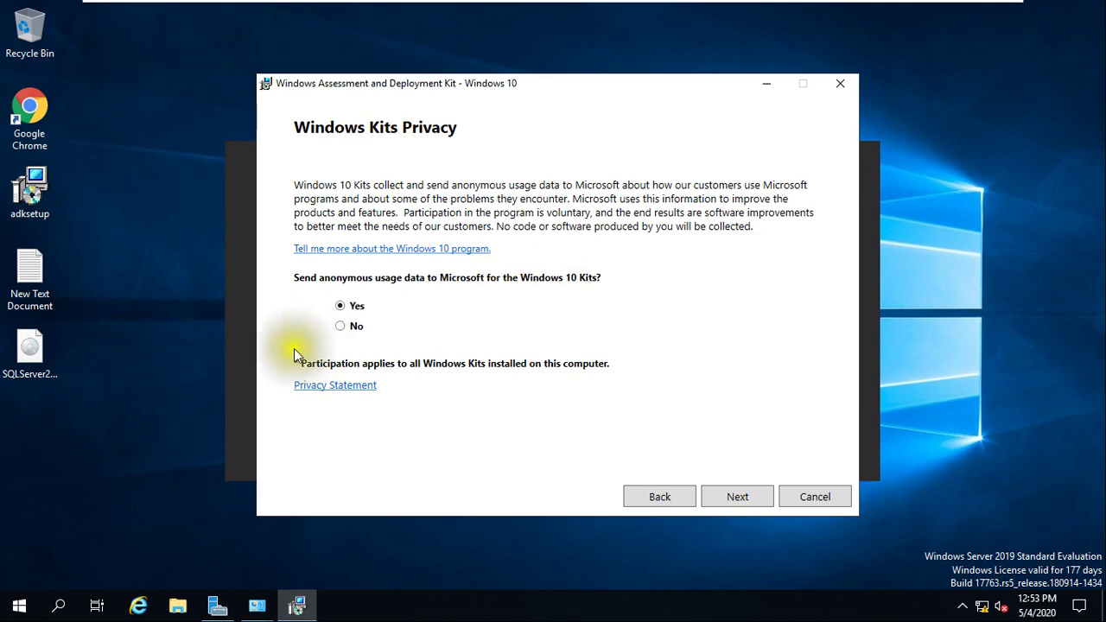
{"action": "left_click", "coordinate": [735, 496]}
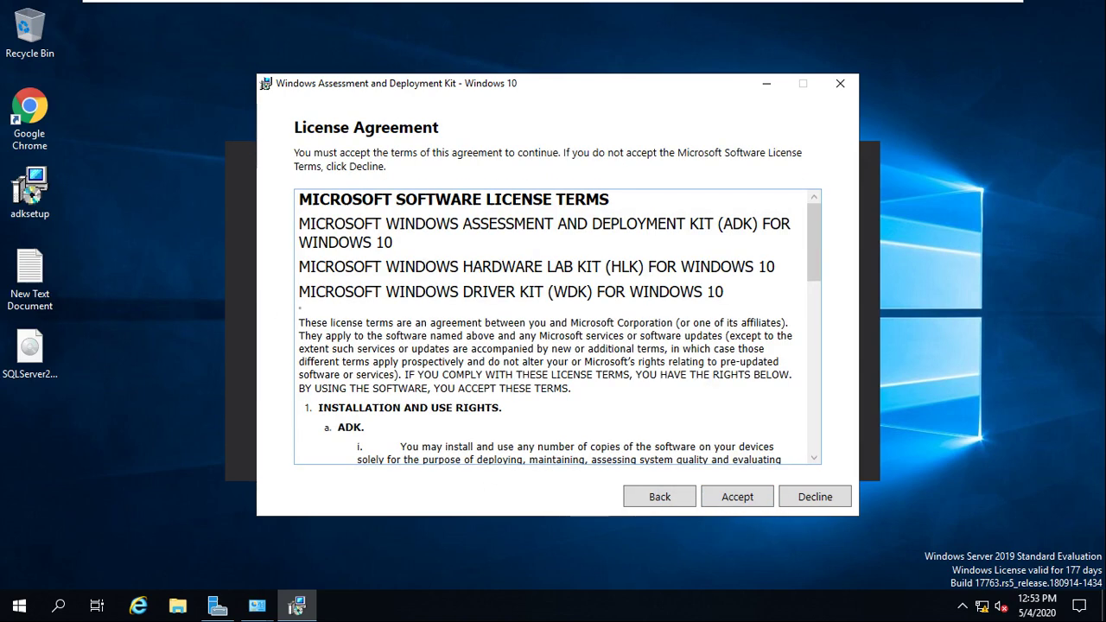
{"action": "left_click", "coordinate": [736, 496]}
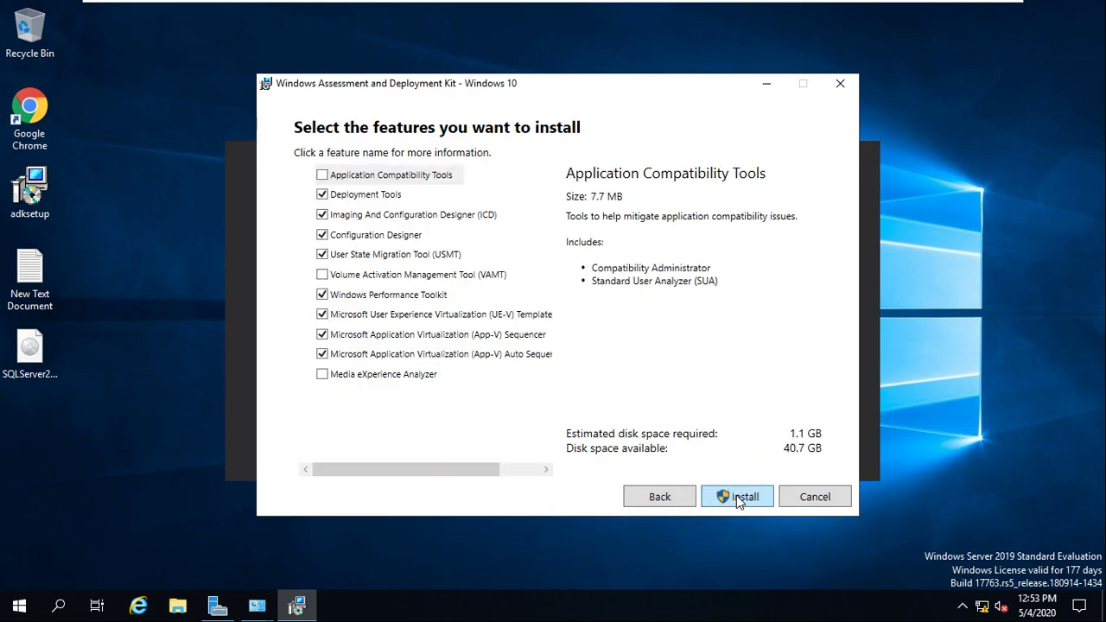
- Uncheck App-V Auto Sequencer, App-V Sequencer, UE-V Template Generator and Windows Performance Toolkit, leaving 858.1 MB
{"action": "left_click", "coordinate": [320, 356]}
{"action": "left_click", "coordinate": [306, 336]}
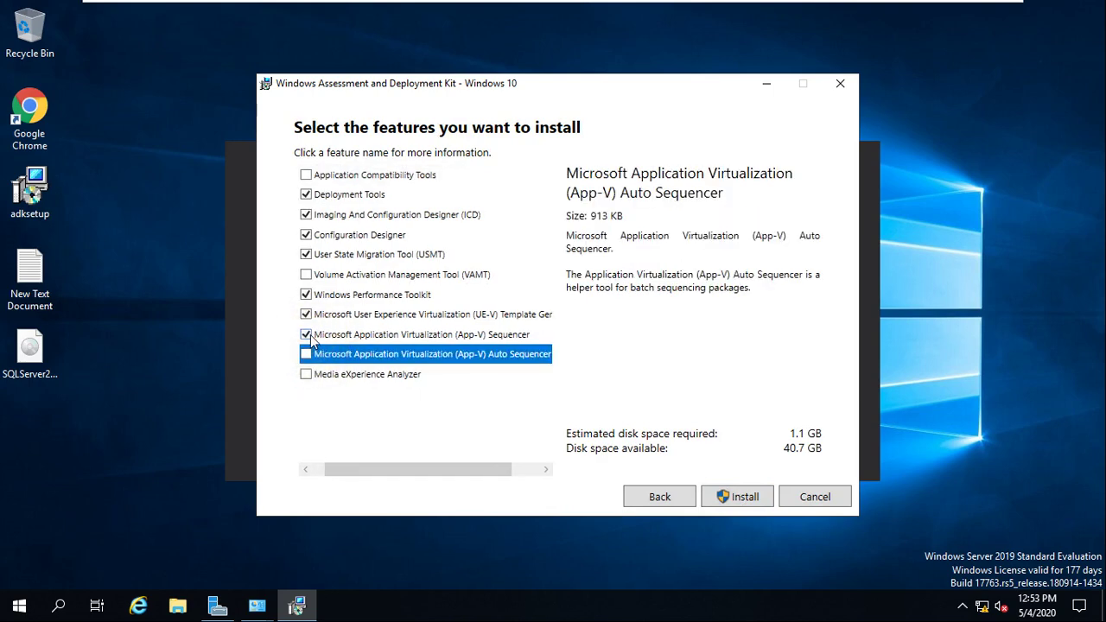
{"action": "left_click", "coordinate": [309, 316]}
{"action": "left_click", "coordinate": [305, 295]}
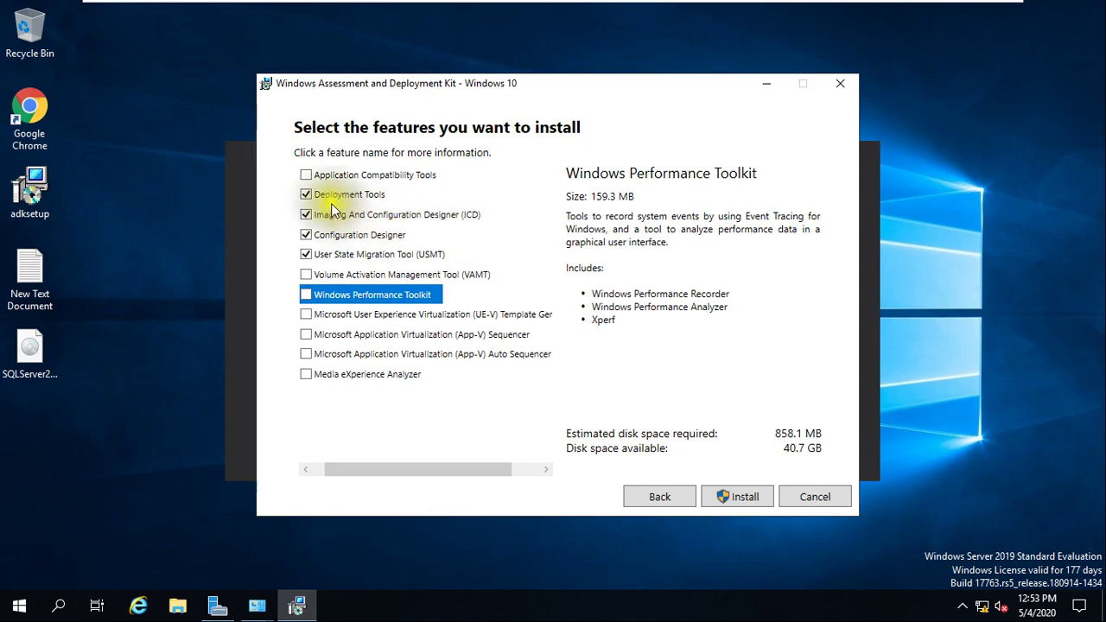
- Start installing the selected ADK features and approve the UAC prompt
{"action": "left_click", "coordinate": [741, 500]}
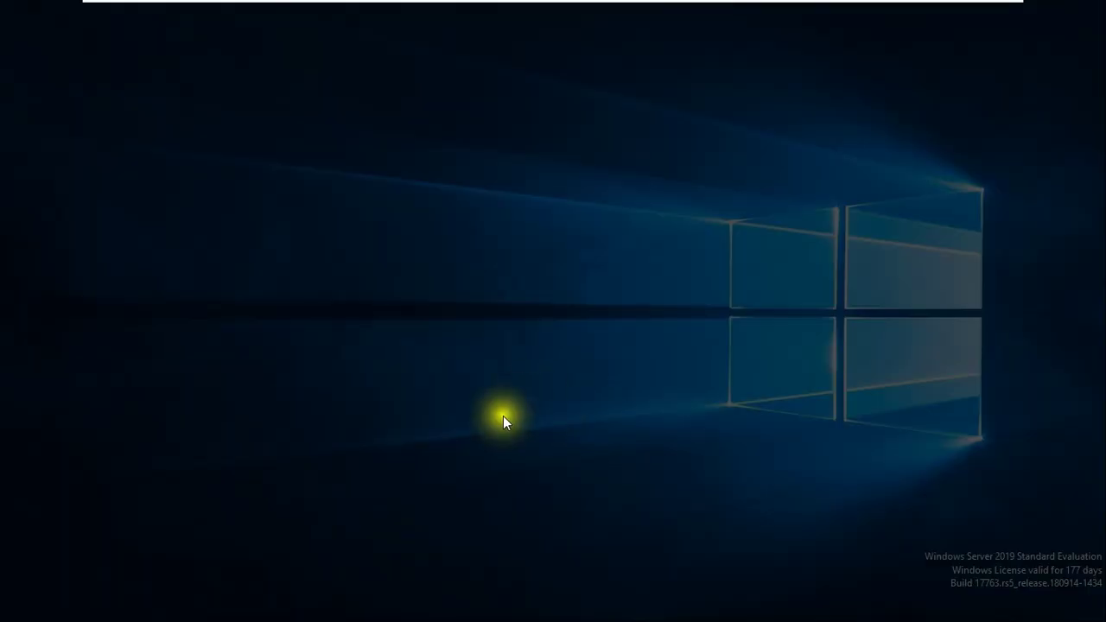
{"action": "left_click", "coordinate": [494, 420]}
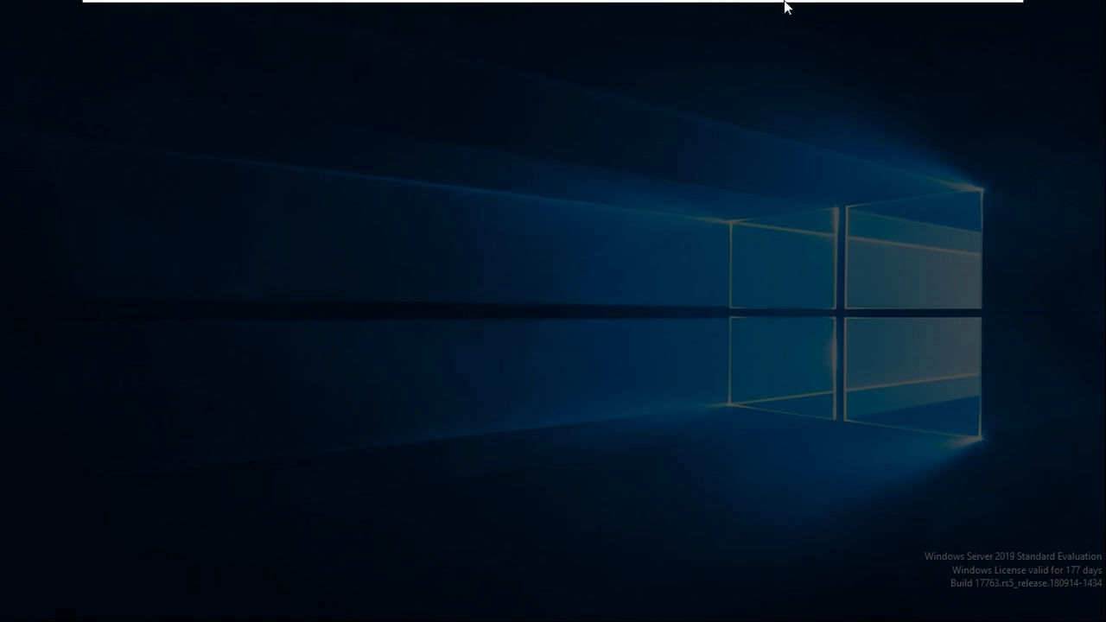
{"action": "mouse_move", "coordinate": [794, 7]}
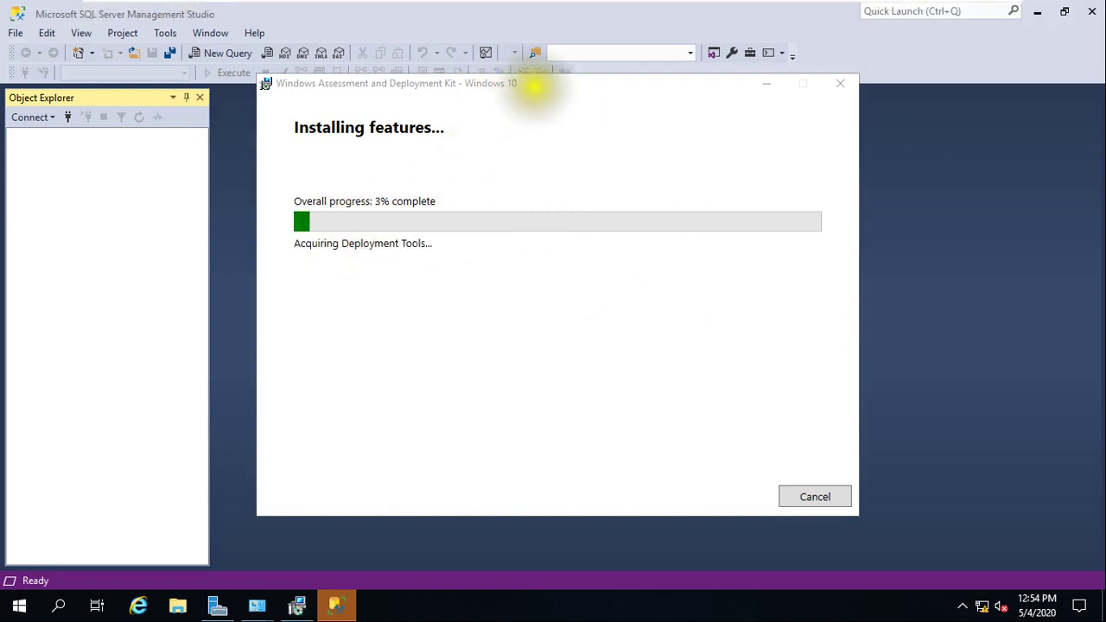
- Move the ADK installer aside, minimise it, and start connecting SSMS to WIN-SCCM
{"action": "left_click_drag", "start_coordinate": [531, 86], "coordinate": [570, 134]}
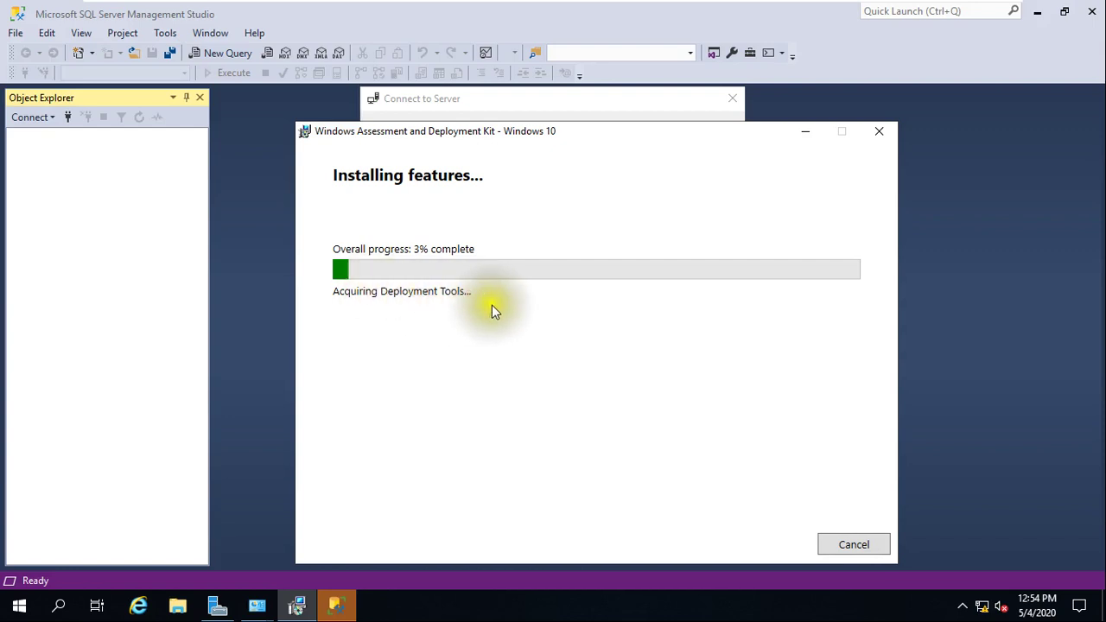
{"action": "left_click", "coordinate": [802, 136]}
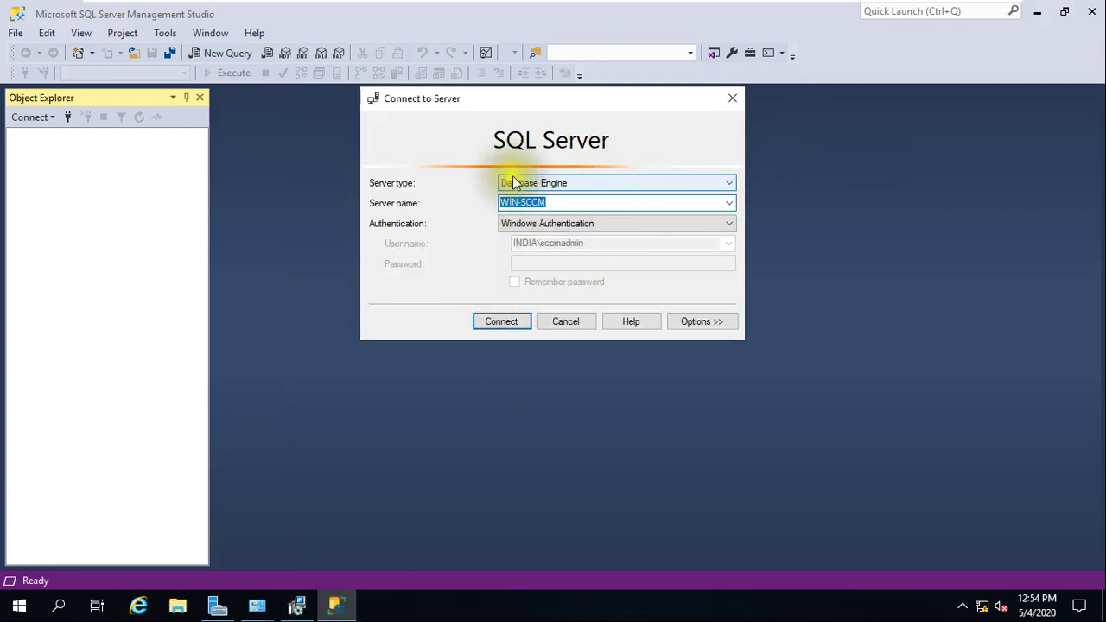
{"action": "left_click", "coordinate": [508, 324]}
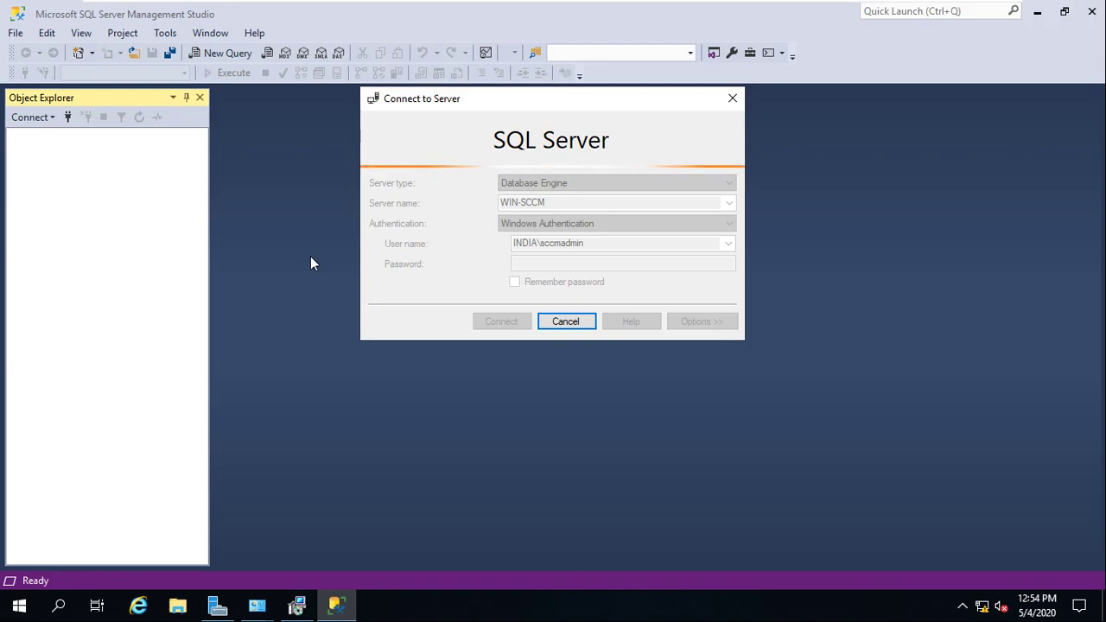
- Refocus SSMS, then Alt+Tab through the open windows to the ADK Locate content window
{"action": "left_click", "coordinate": [298, 605]}
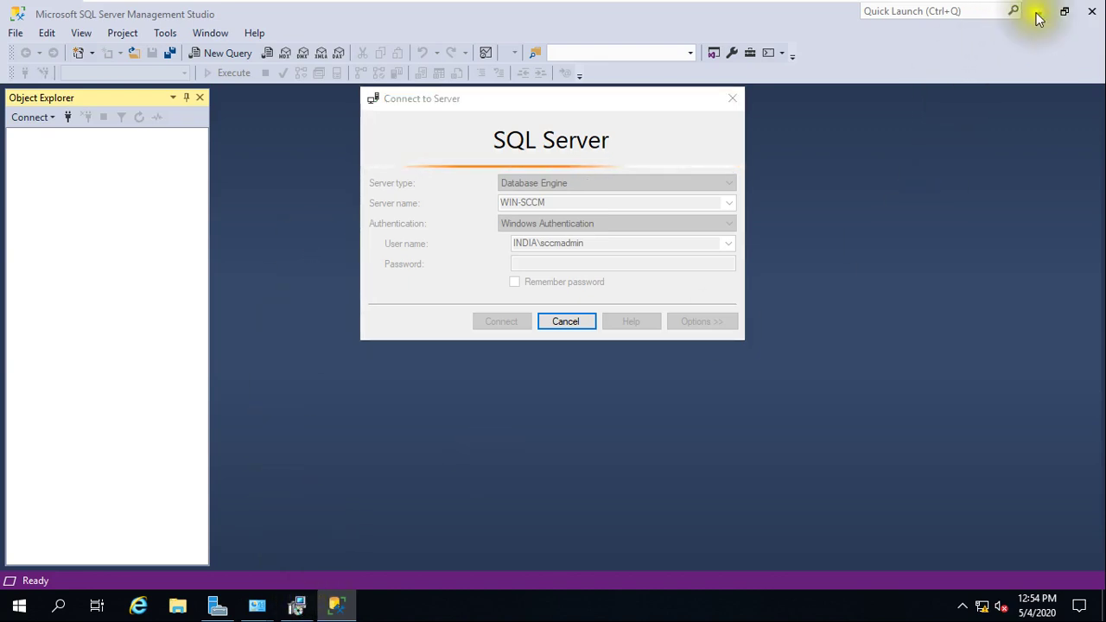
{"action": "left_click", "coordinate": [337, 607]}
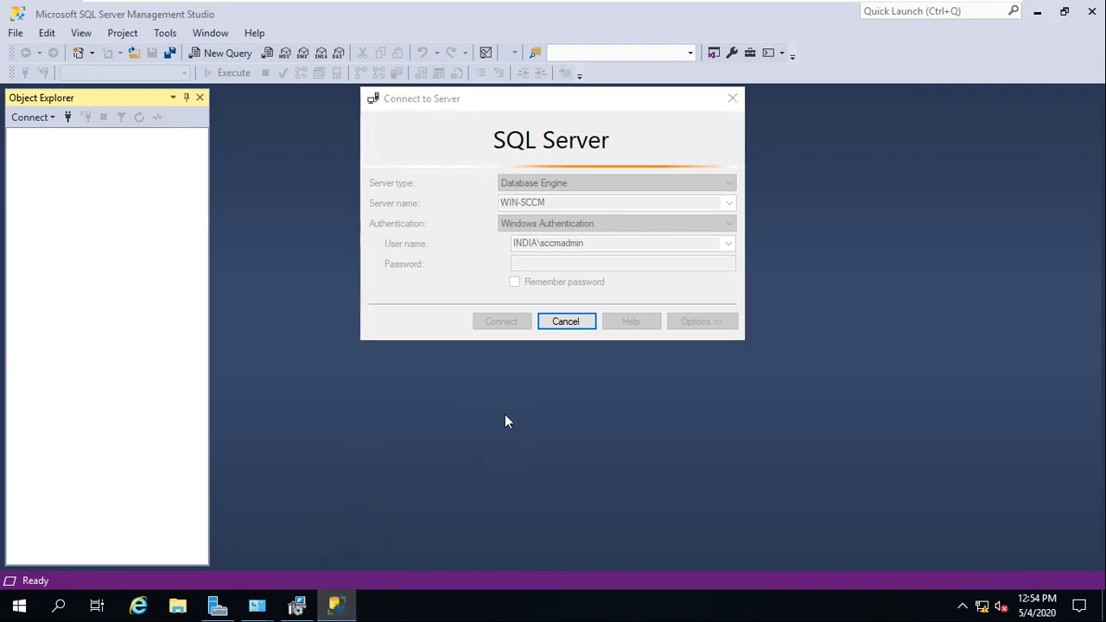
{"action": "key", "text": "alt+Tab"}
{"action": "key", "text": "alt+Tab"}
{"action": "key", "text": "alt+Tab"}
{"action": "key", "text": "alt+Tab"}
{"action": "key", "text": "alt+Tab"}
{"action": "key", "text": "alt+Tab"}
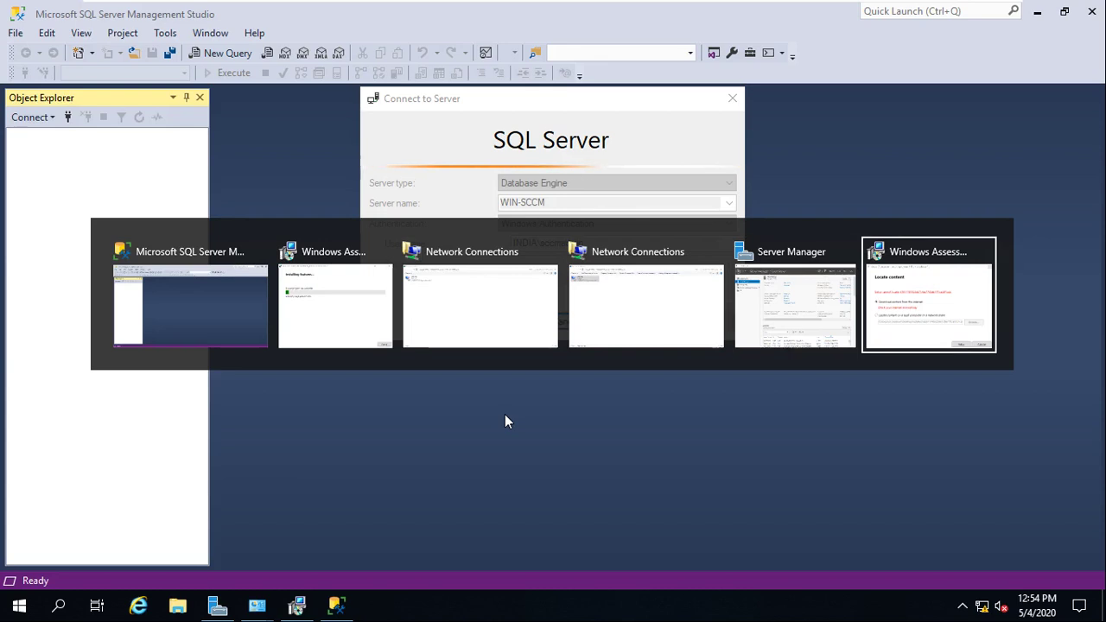
{"action": "key", "text": "alt+Tab"}
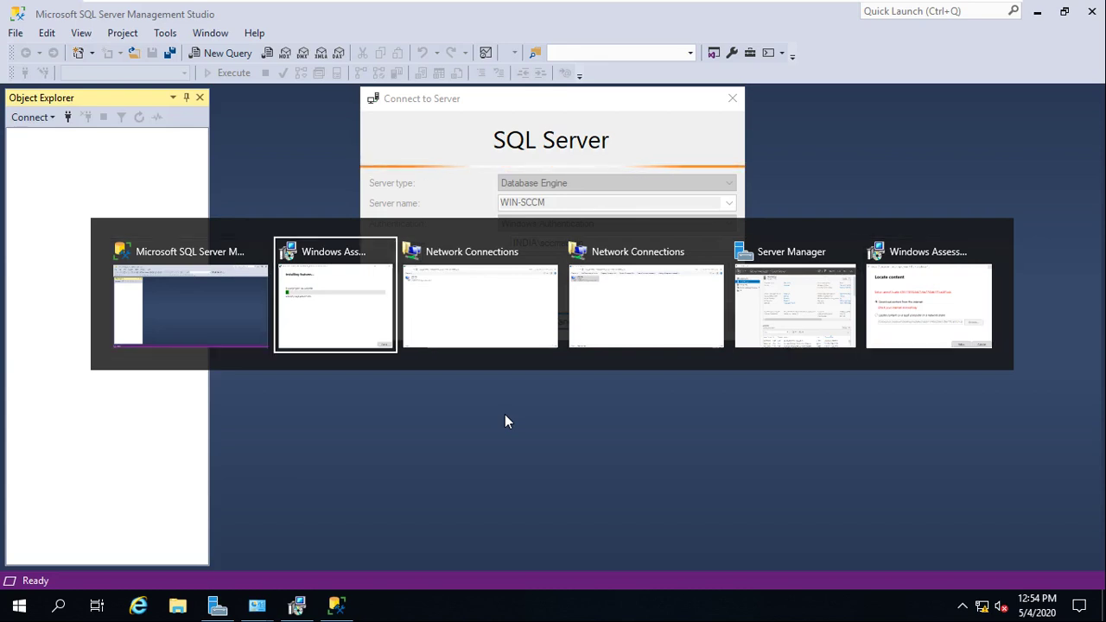
{"action": "key", "text": "alt+Tab"}
{"action": "key", "text": "alt+Tab"}
{"action": "key", "text": "alt+Tab"}
{"action": "key", "text": "alt+Tab"}
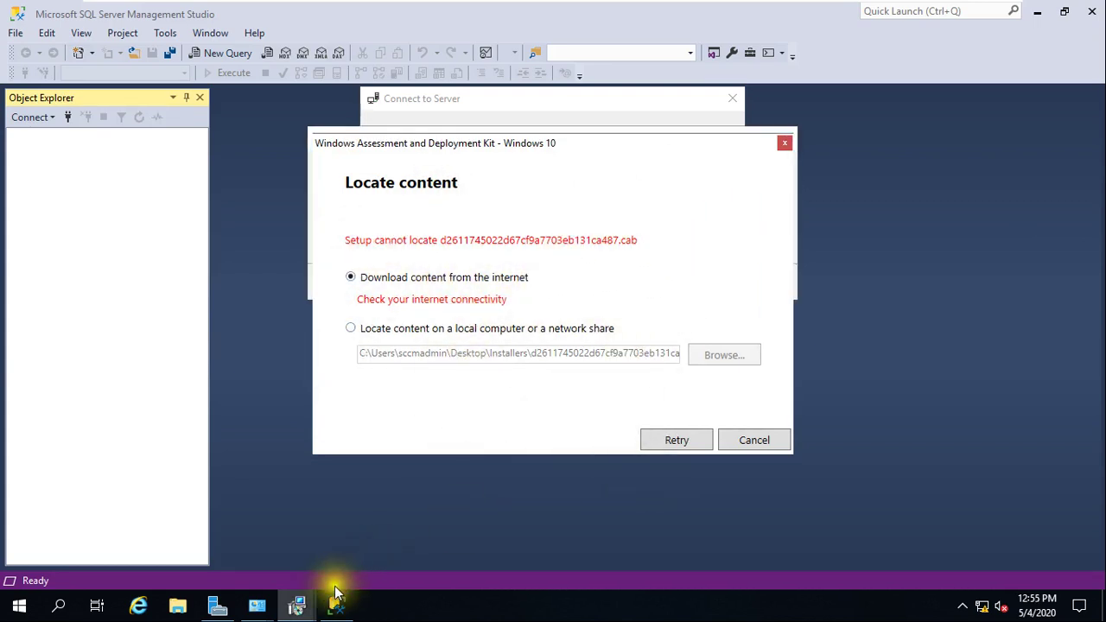
- Bring the ADK installer forward, move it aside, and raise the SQL cannot-connect error
{"action": "mouse_move", "coordinate": [297, 600]}
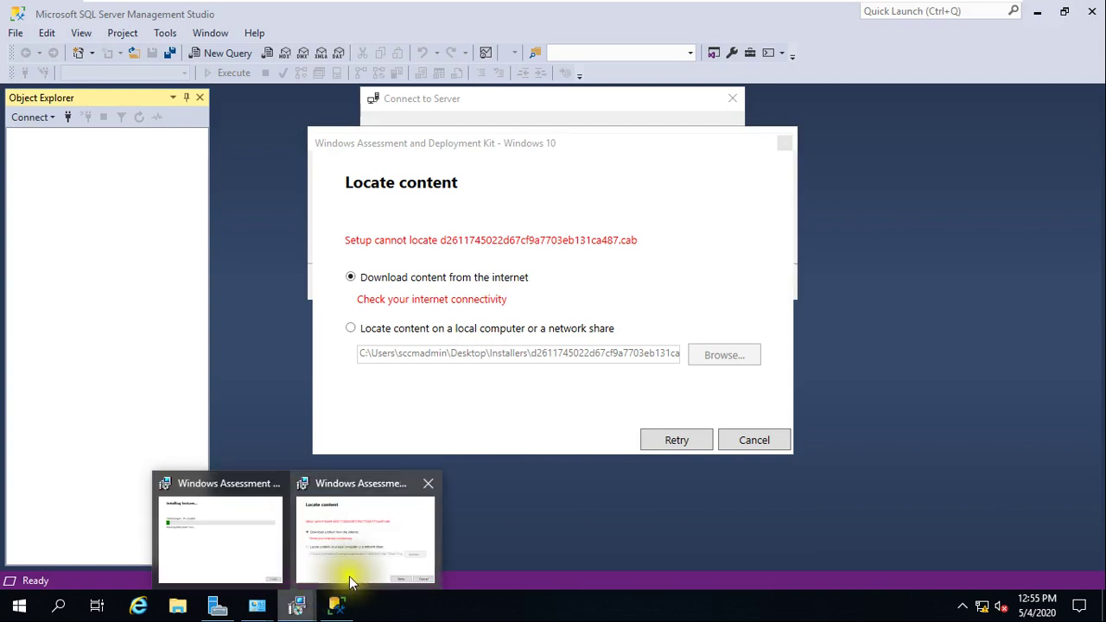
{"action": "left_click", "coordinate": [256, 558]}
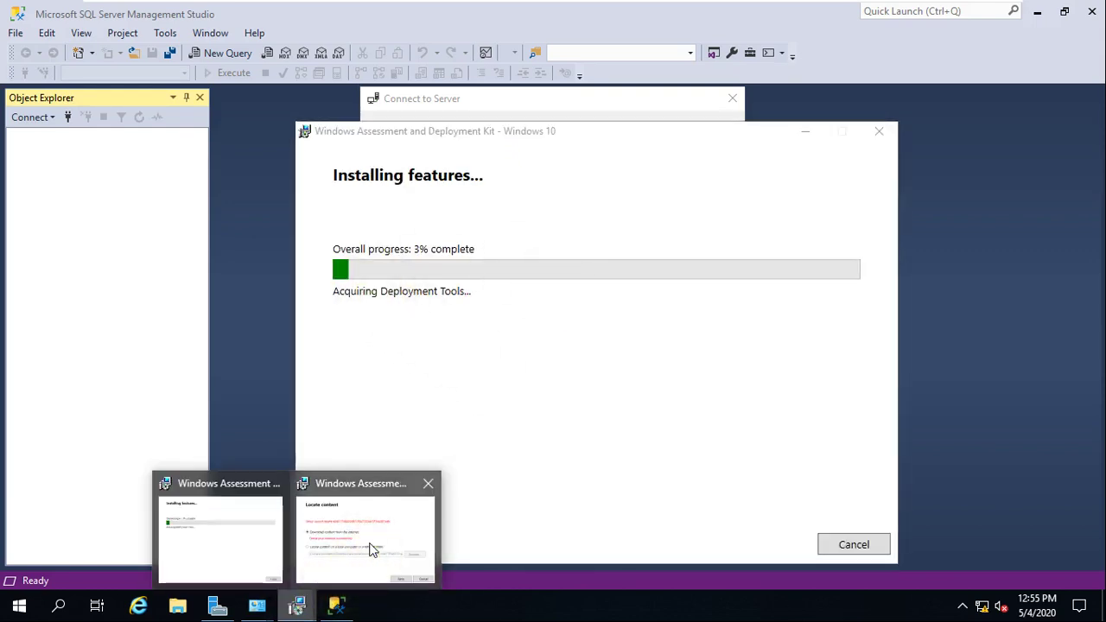
{"action": "left_click", "coordinate": [368, 547]}
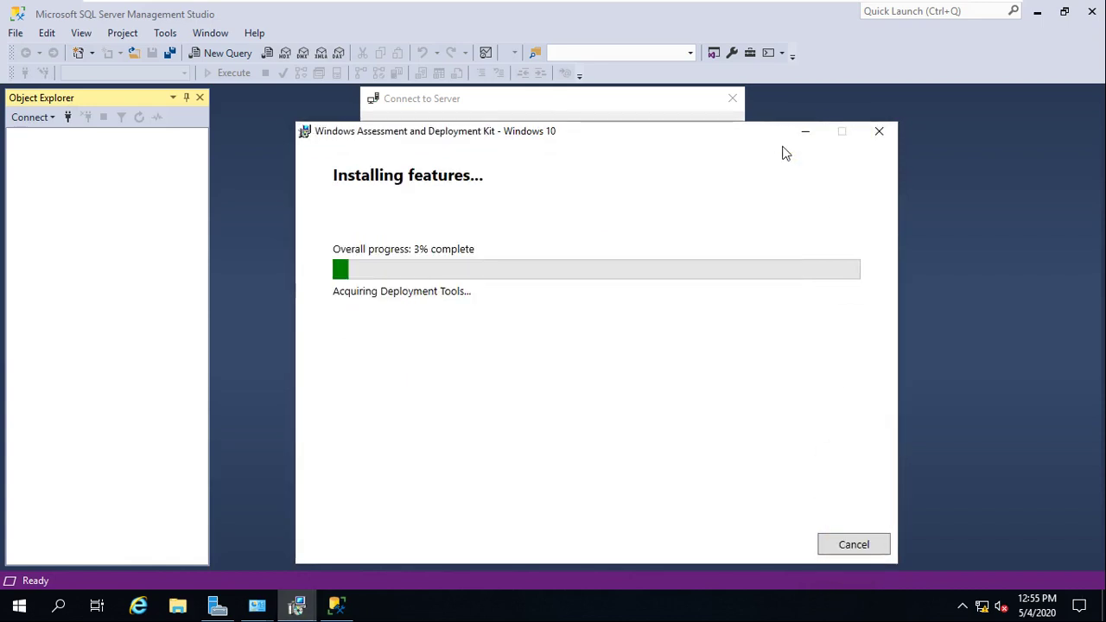
{"action": "left_click_drag", "start_coordinate": [711, 132], "coordinate": [848, 140]}
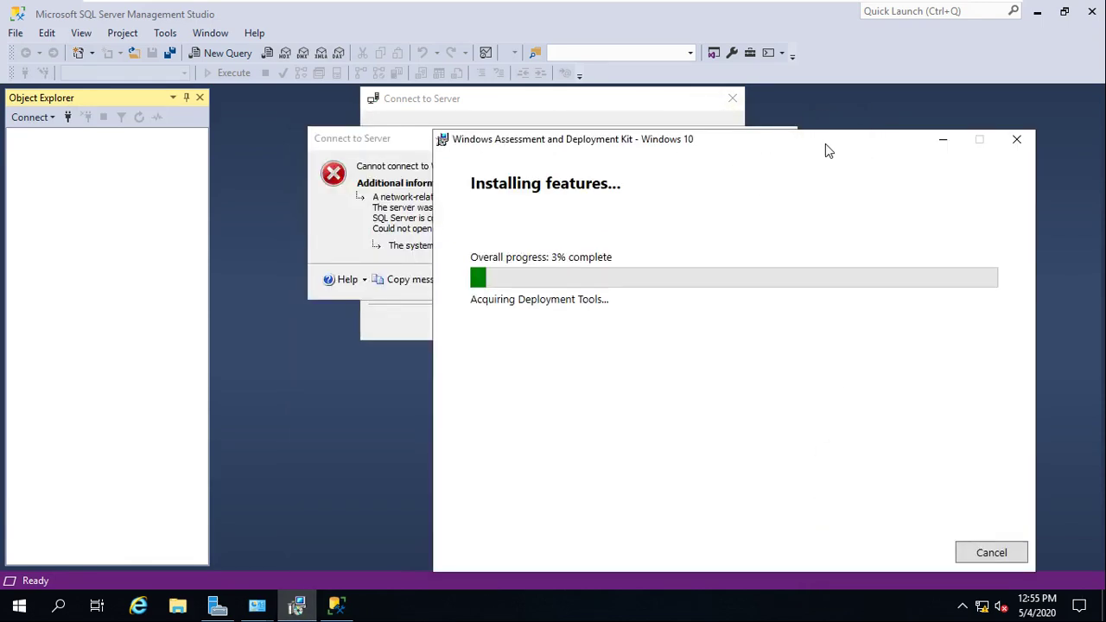
{"action": "left_click", "coordinate": [410, 144]}
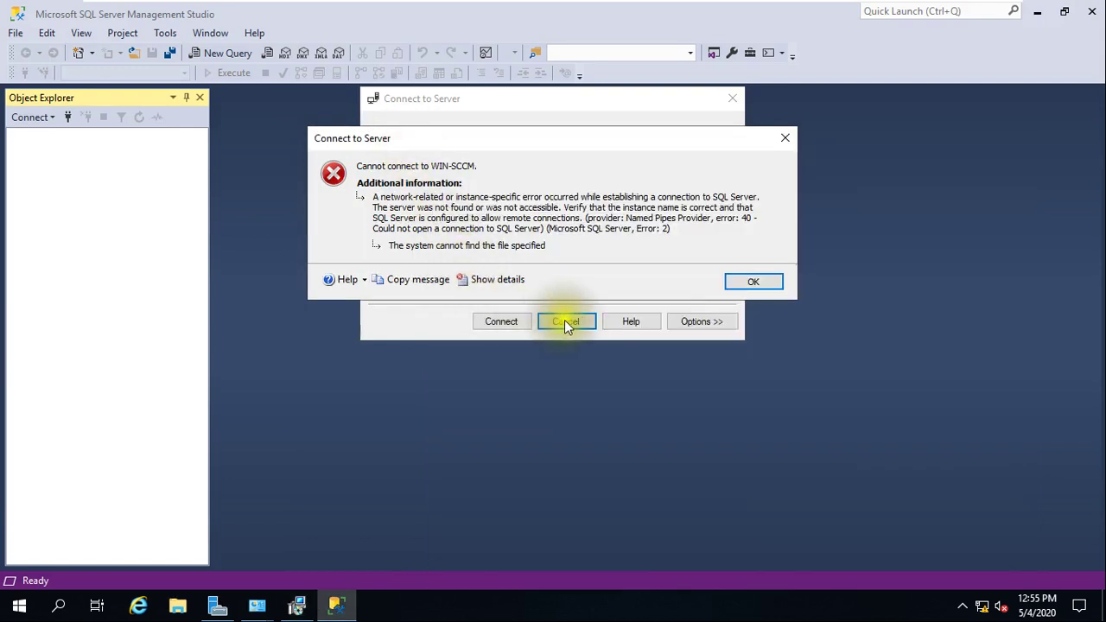
- Dismiss the cannot-connect error and retry connecting to the WIN-SCCM Database Engine
{"action": "left_click", "coordinate": [750, 283]}
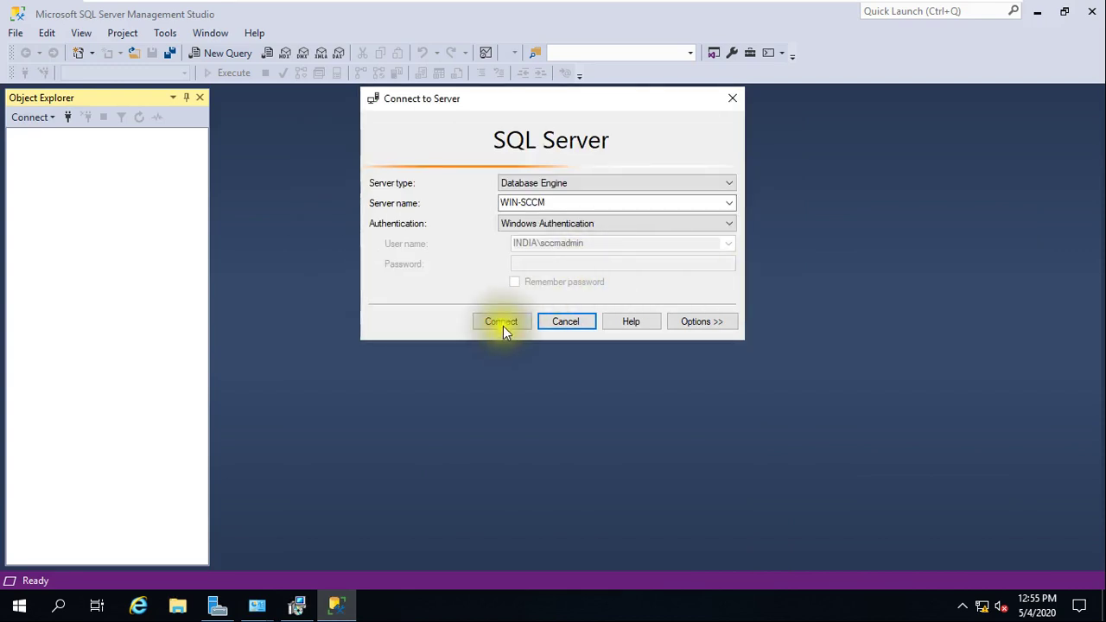
{"action": "left_click", "coordinate": [516, 369]}
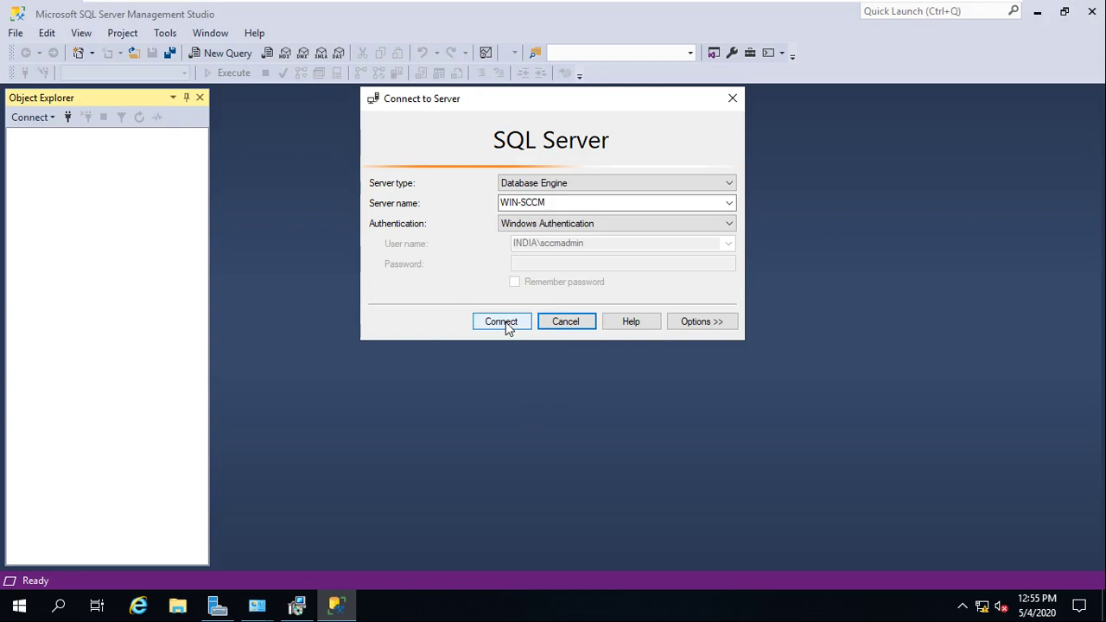
{"action": "left_click", "coordinate": [506, 323]}
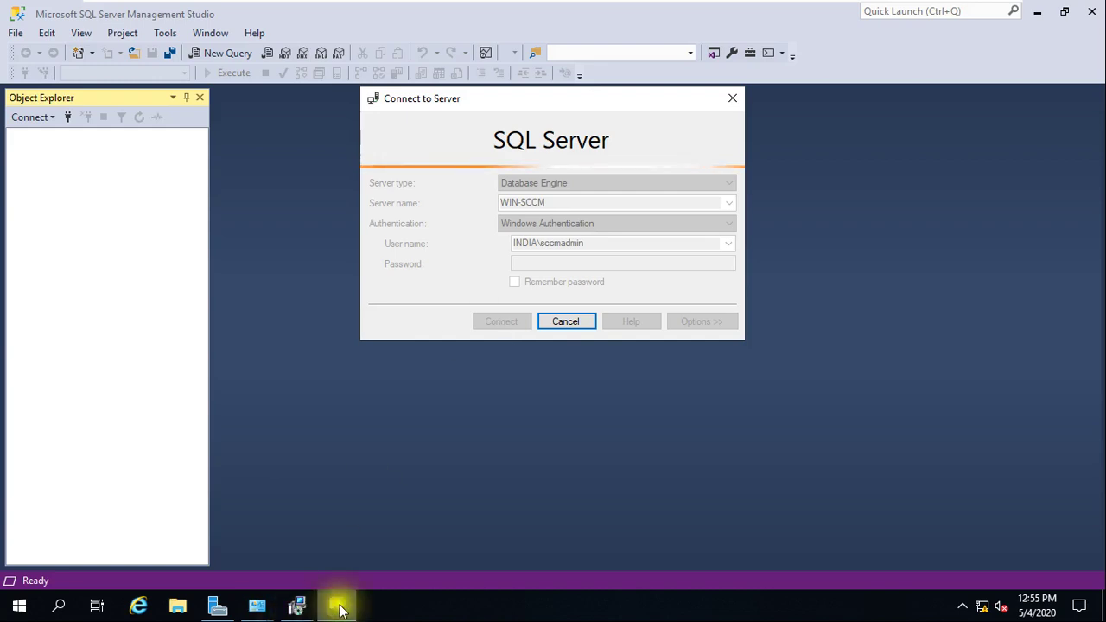
- Switch between the ADK installer and Connect to Server dialog, then exit VM full screen
{"action": "left_click", "coordinate": [298, 603]}
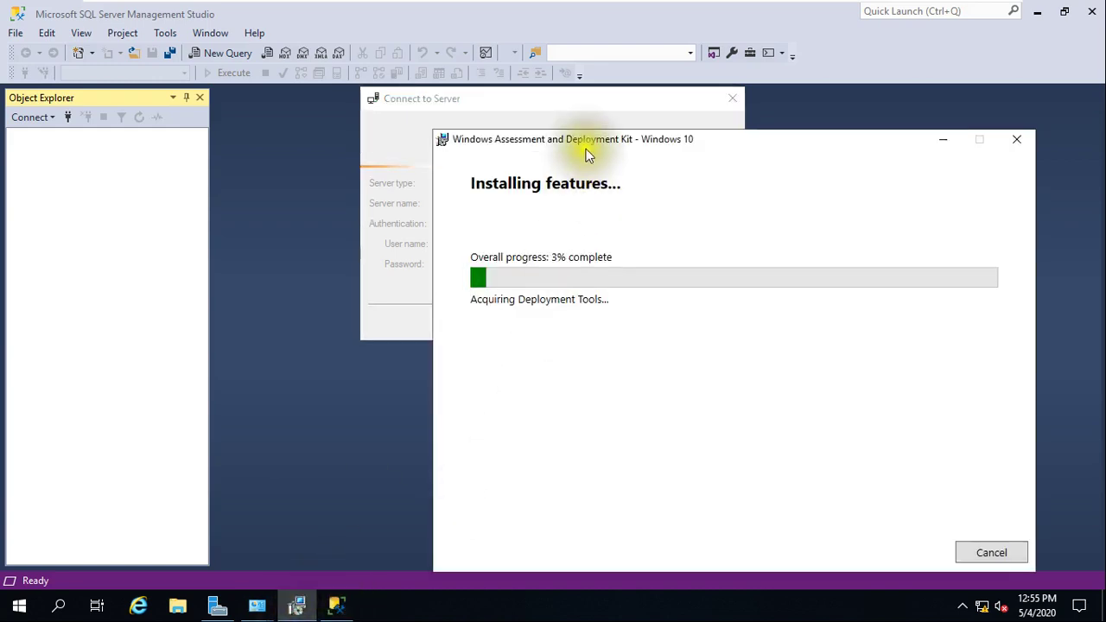
{"action": "left_click", "coordinate": [611, 102]}
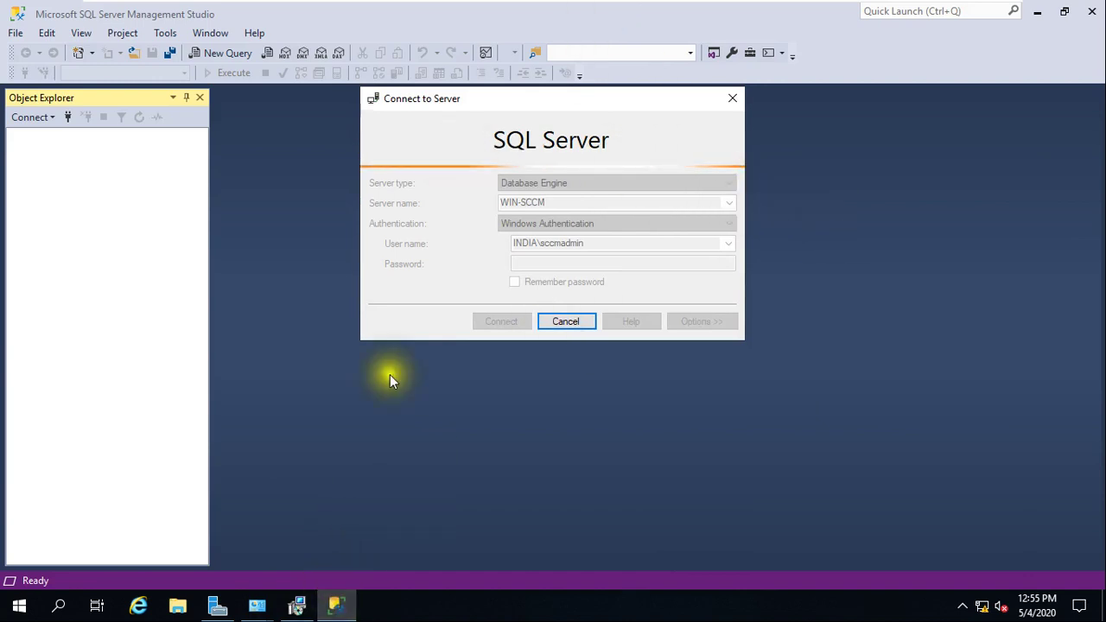
{"action": "left_click", "coordinate": [296, 604]}
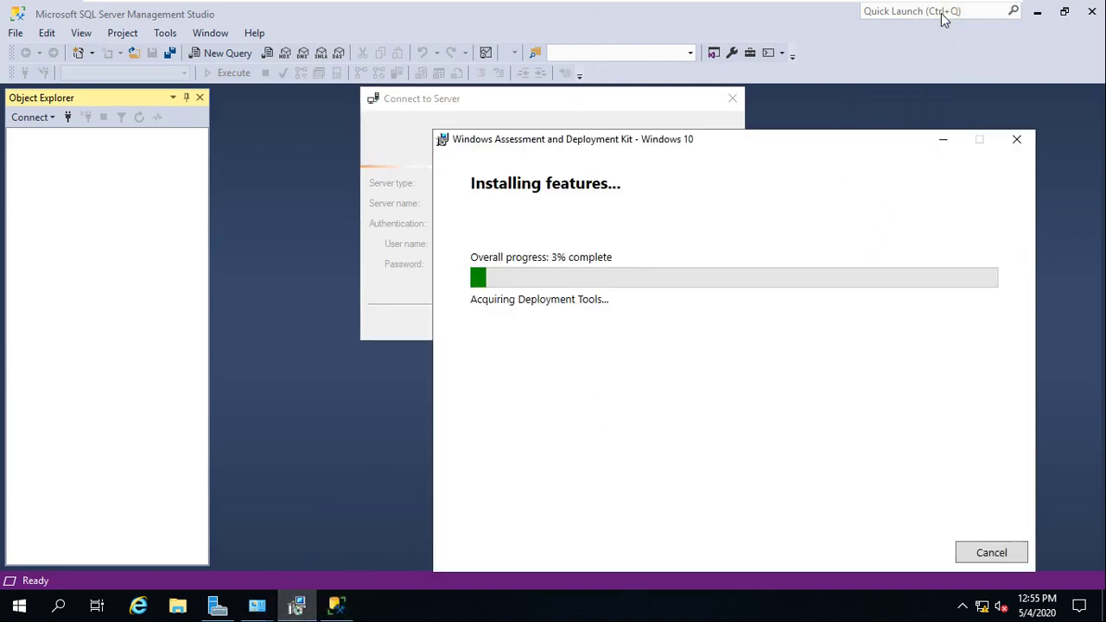
{"action": "mouse_move", "coordinate": [994, 10]}
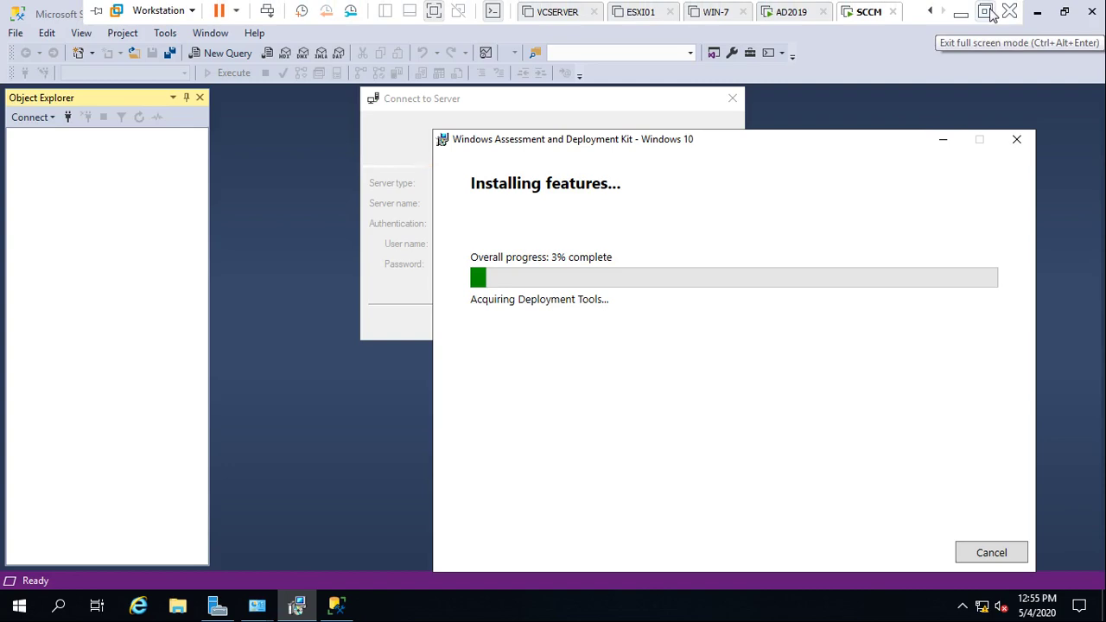
{"action": "left_click", "coordinate": [986, 11]}
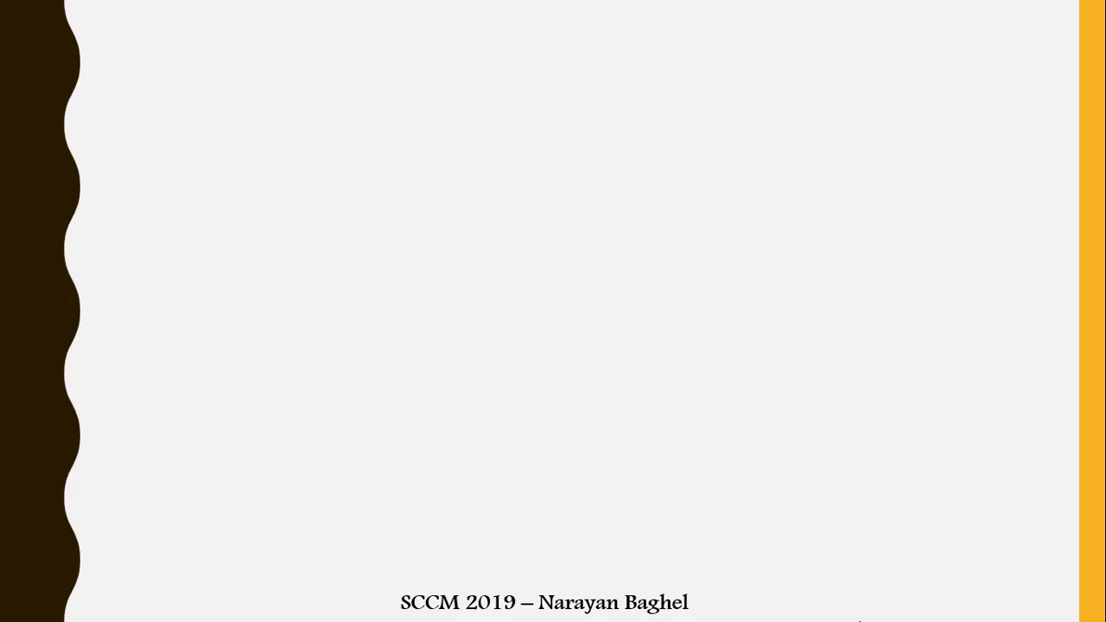
- Advance to the lab machines slide and bring up the Windows taskbar
{"action": "left_click", "coordinate": [858, 618]}
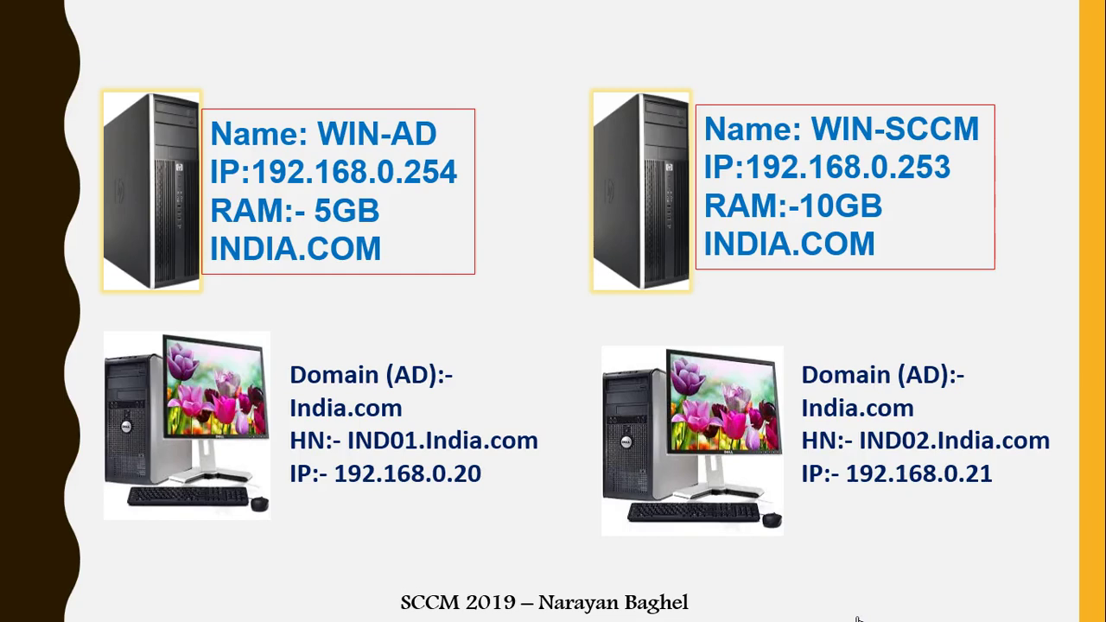
{"action": "key", "text": "super"}
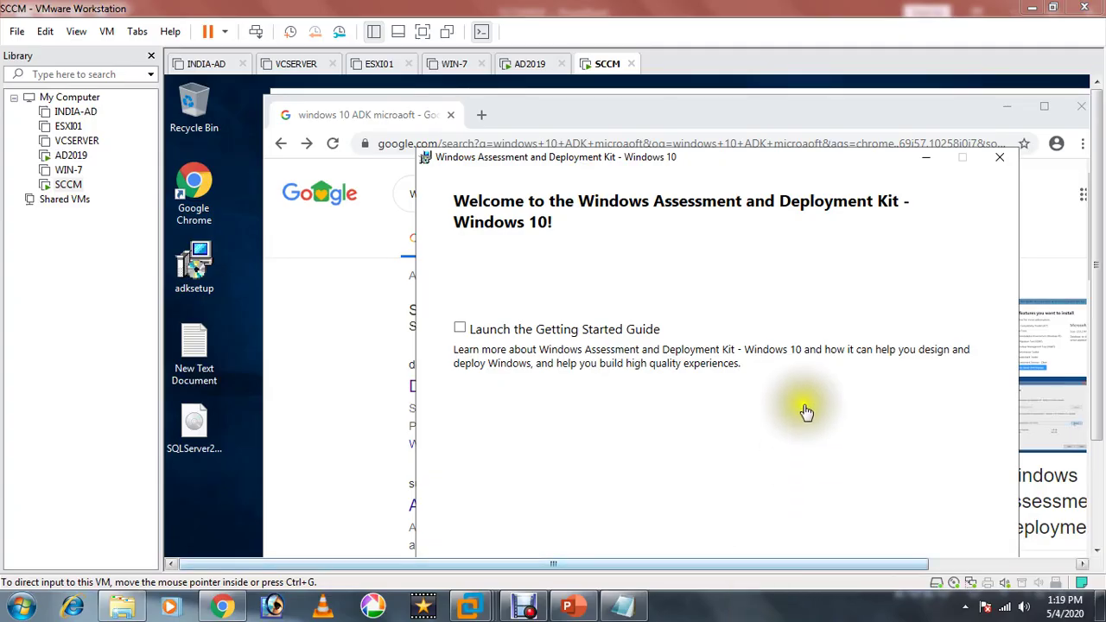
- Return the SCCM VM to full screen, close the ADK welcome, and minimise Chrome and Server Manager
{"action": "left_click", "coordinate": [423, 31]}
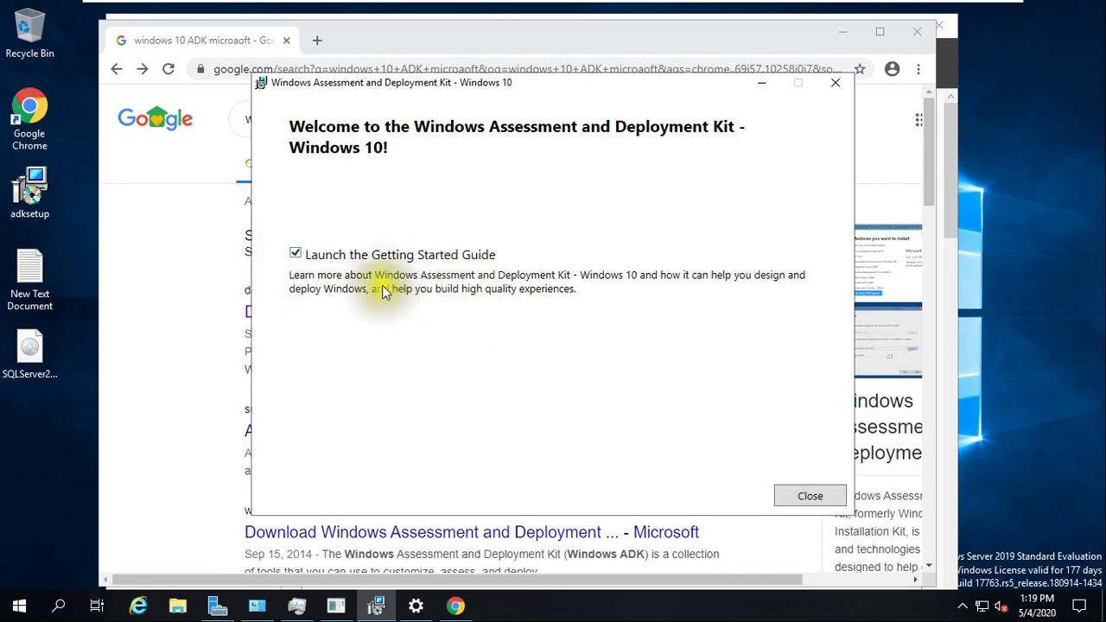
{"action": "left_click", "coordinate": [794, 498]}
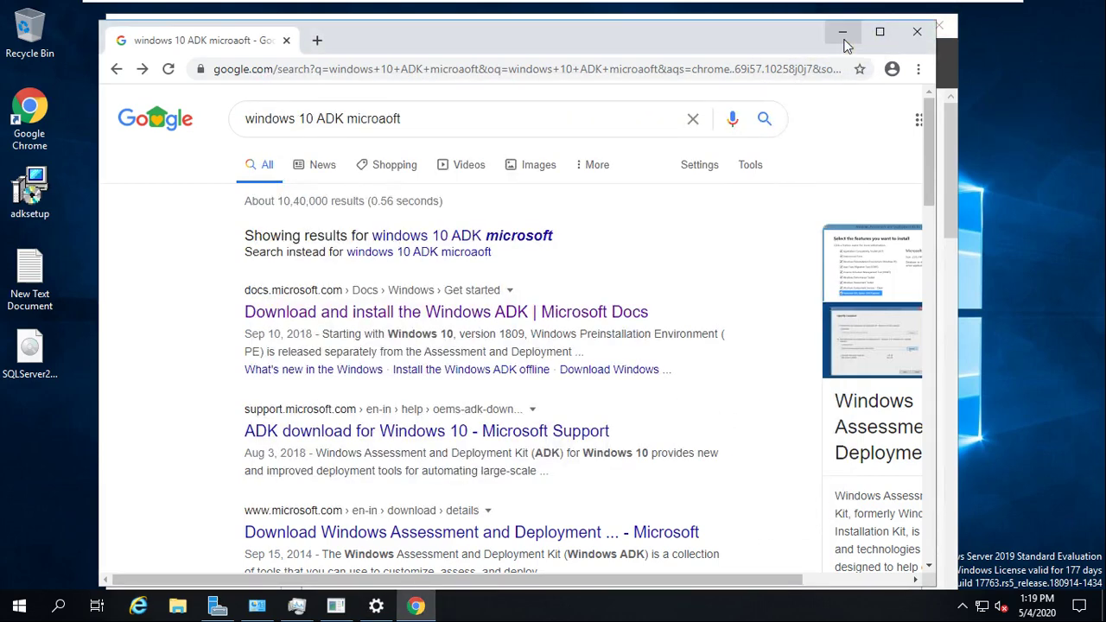
{"action": "left_click", "coordinate": [844, 35]}
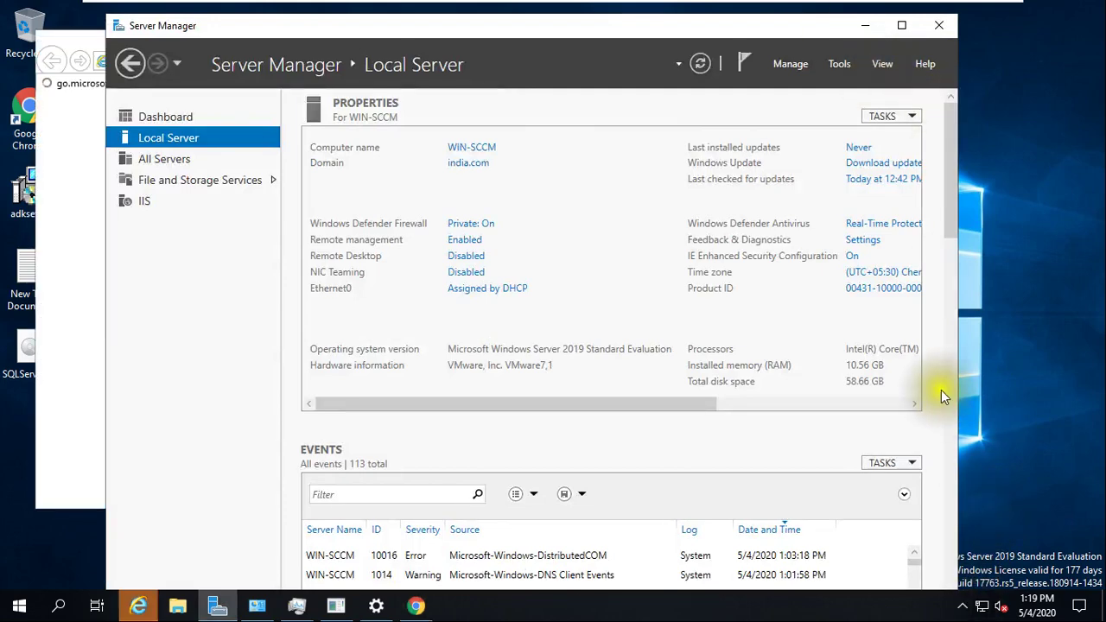
{"action": "left_click", "coordinate": [865, 25]}
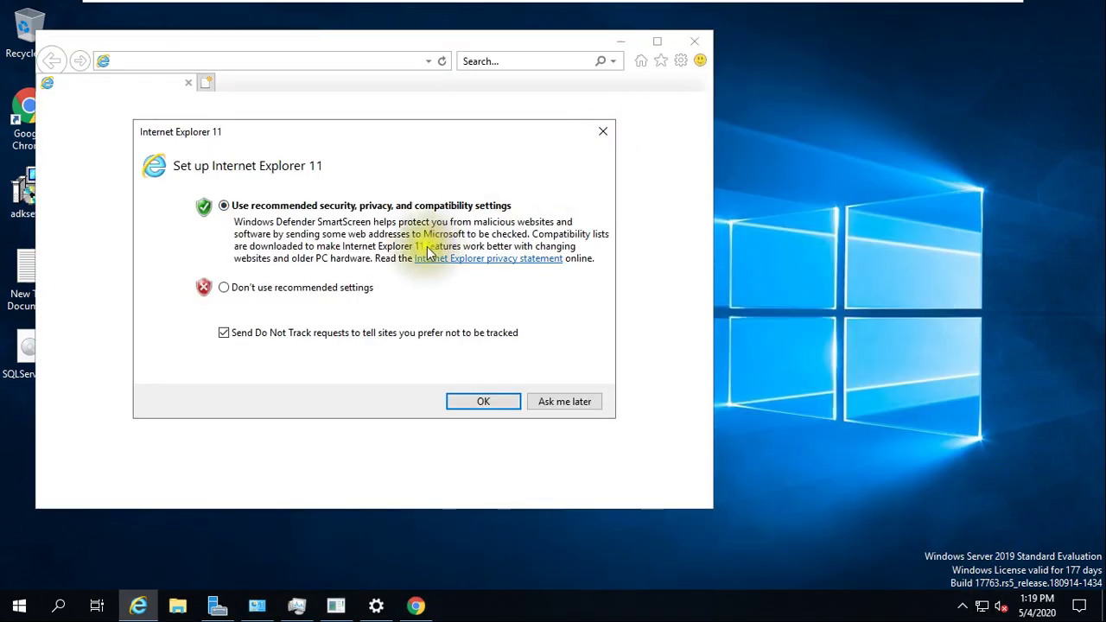
- Decline Internet Explorer's recommended settings and close the browser with all its tabs
{"action": "left_click", "coordinate": [222, 333]}
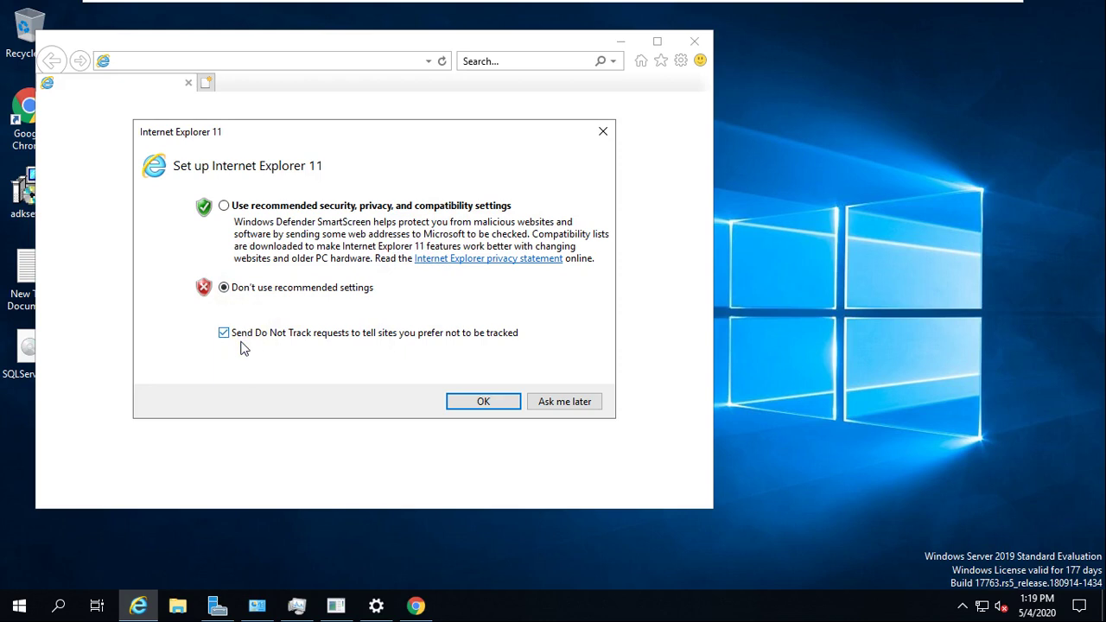
{"action": "left_click", "coordinate": [563, 402]}
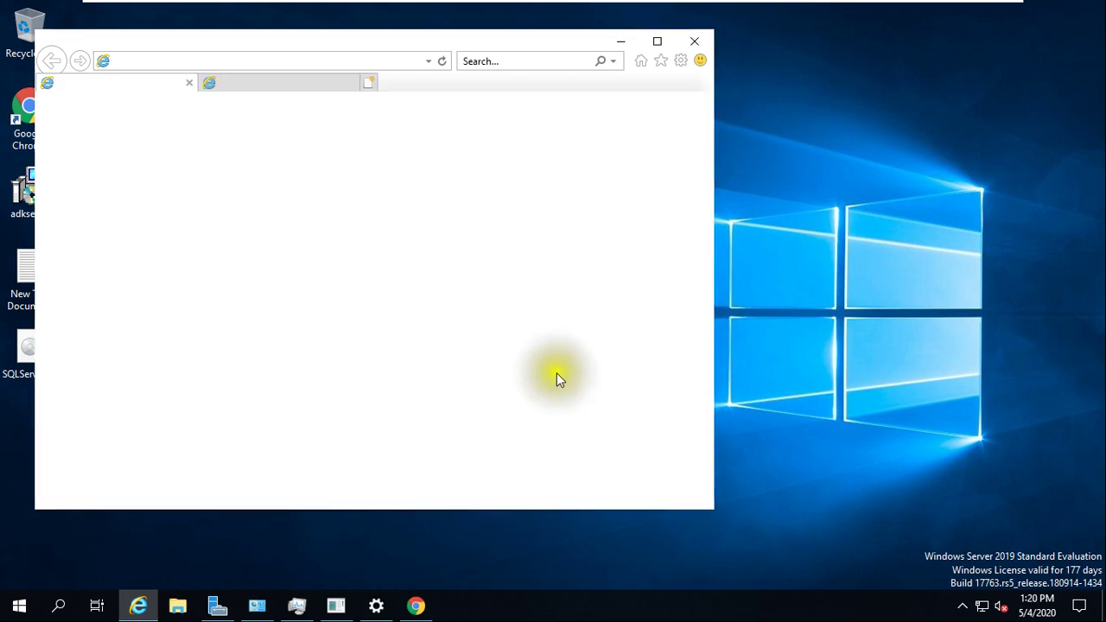
{"action": "left_click_drag", "start_coordinate": [389, 42], "coordinate": [567, 54]}
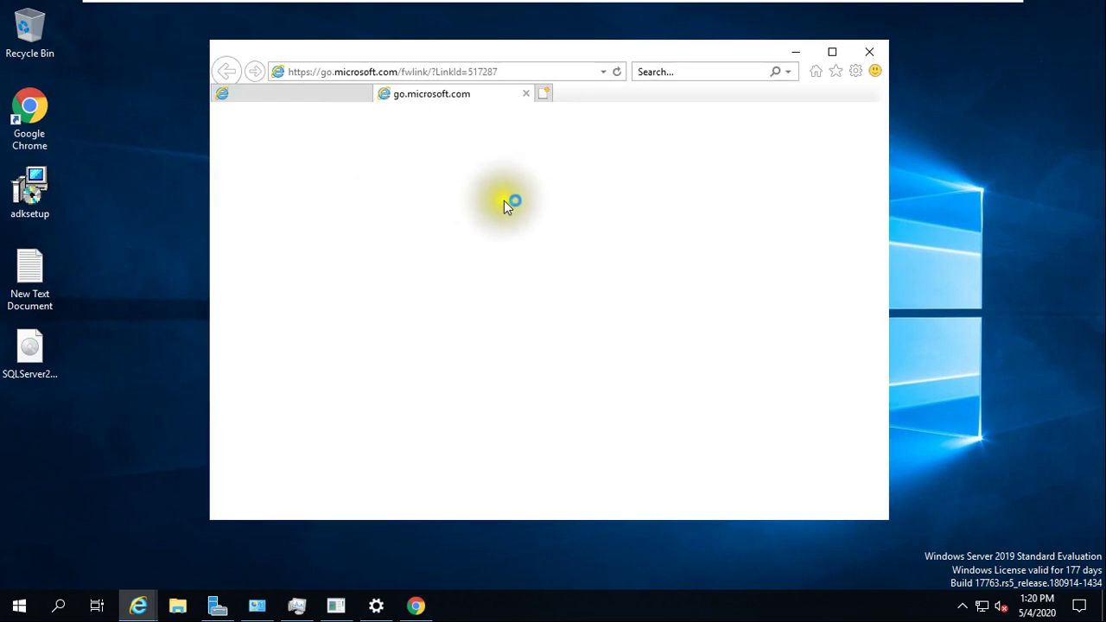
{"action": "left_click", "coordinate": [869, 51]}
{"action": "left_click", "coordinate": [527, 294]}
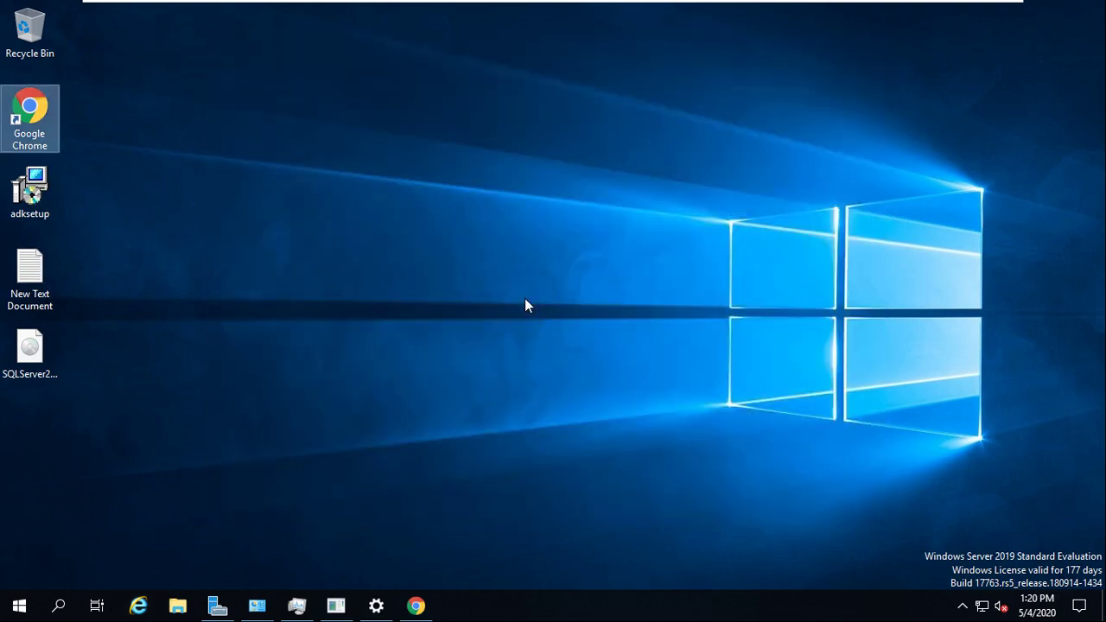
- Refresh the VM desktop and minimise the full-screen virtual machine to reveal the slides
{"action": "right_click", "coordinate": [387, 349]}
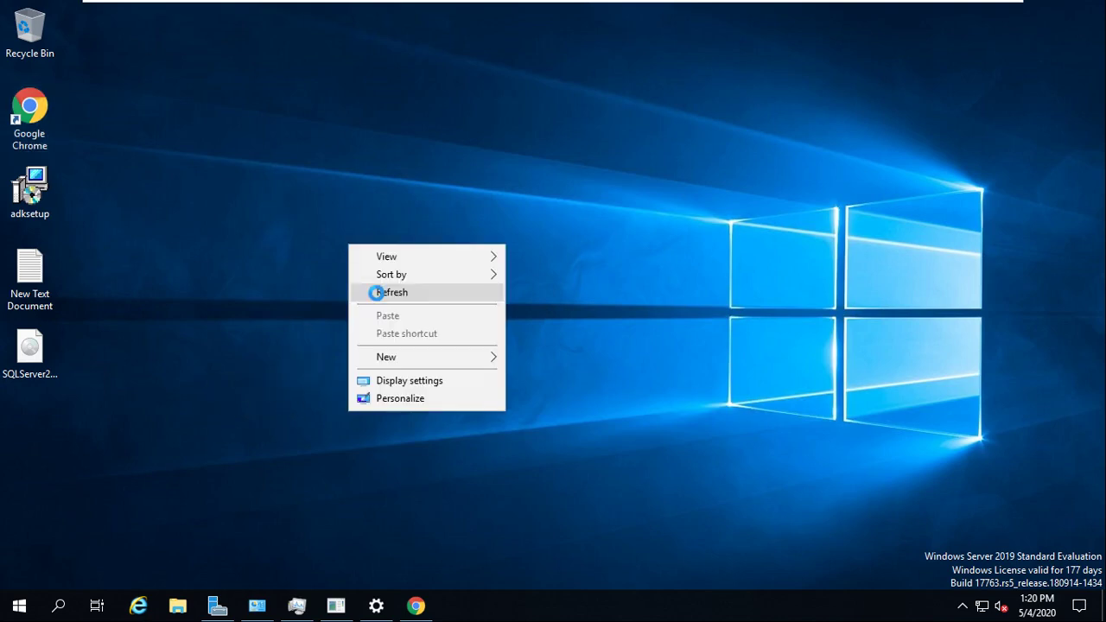
{"action": "left_click", "coordinate": [380, 292]}
{"action": "left_click", "coordinate": [417, 608]}
{"action": "left_click", "coordinate": [420, 610]}
{"action": "mouse_move", "coordinate": [859, 12]}
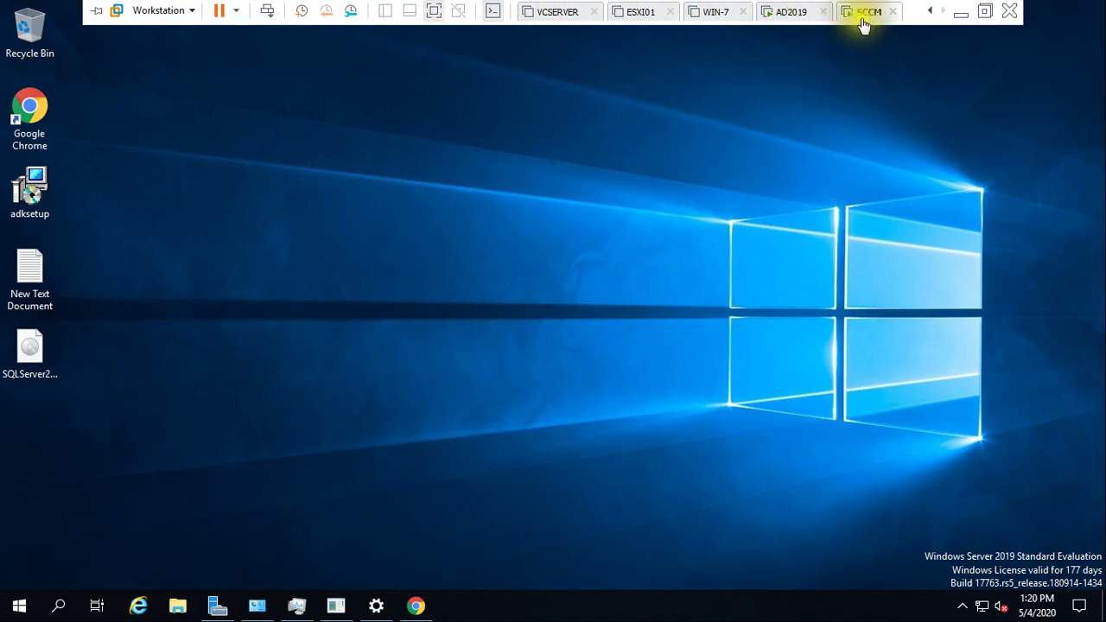
{"action": "left_click", "coordinate": [980, 23]}
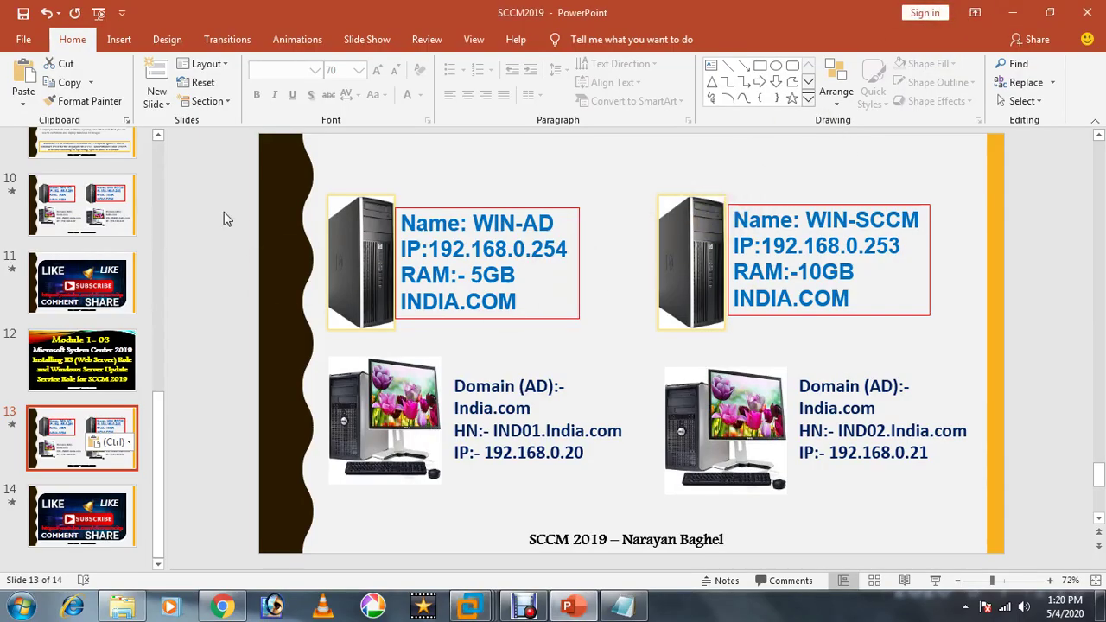
- Run the slide show and step through to the Windows ADK description slide
{"action": "key", "text": "F5"}
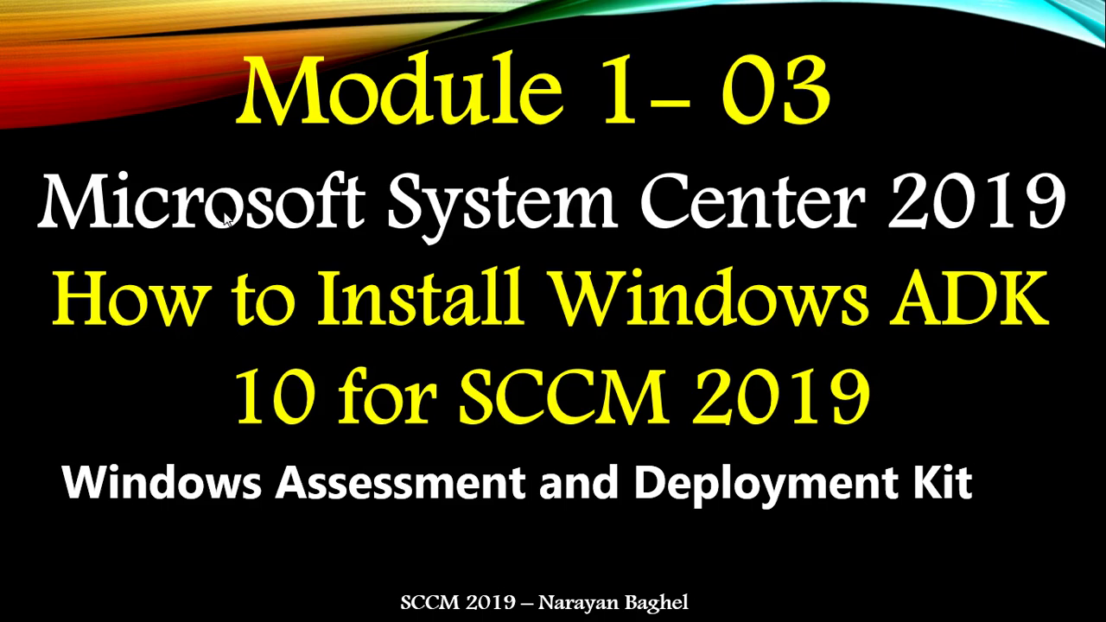
{"action": "left_click", "coordinate": [227, 221]}
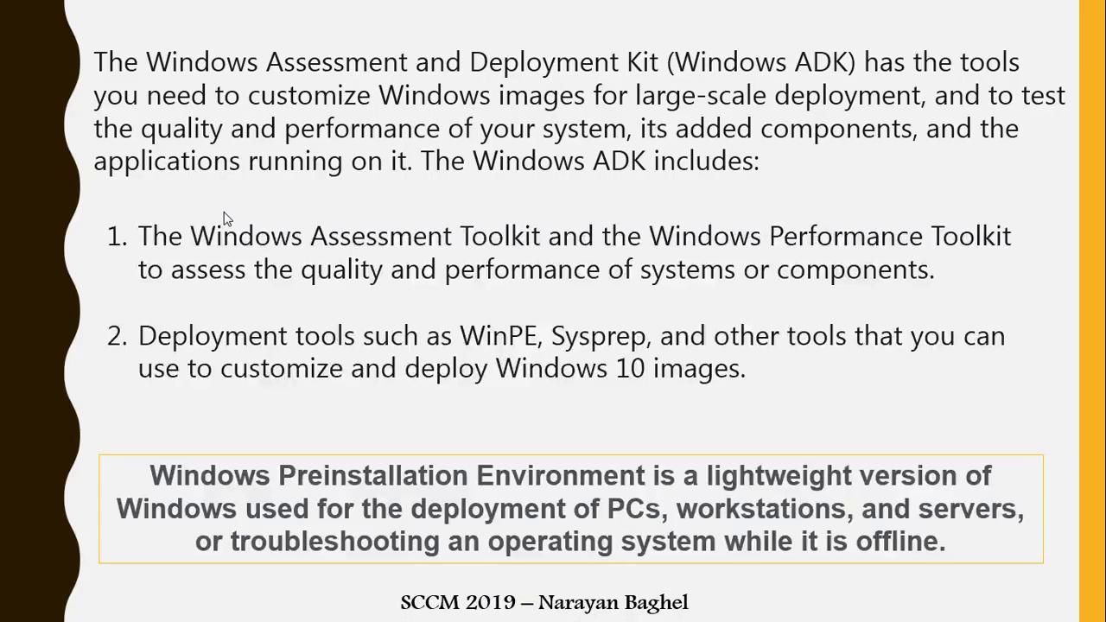
{"action": "left_click", "coordinate": [227, 220]}
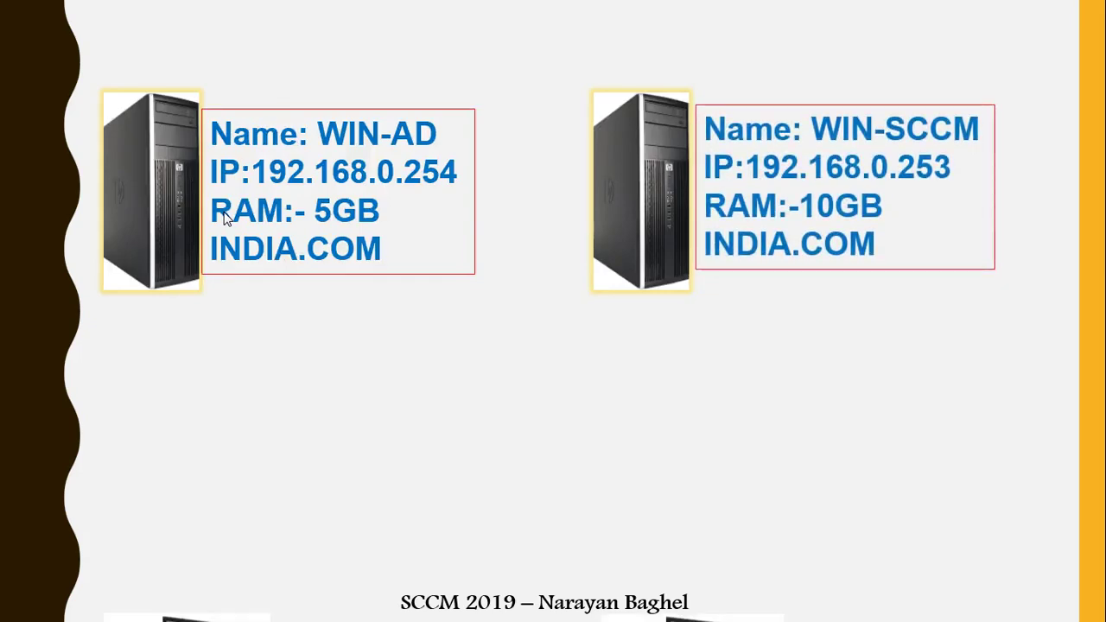
{"action": "left_click", "coordinate": [223, 212]}
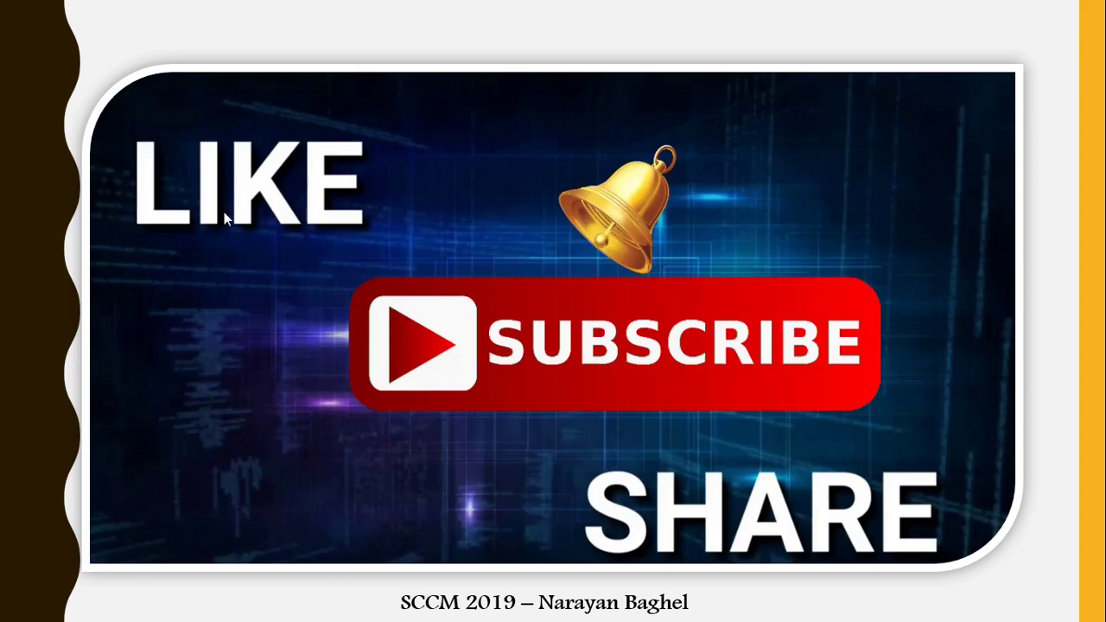
{"action": "left_click", "coordinate": [224, 211]}
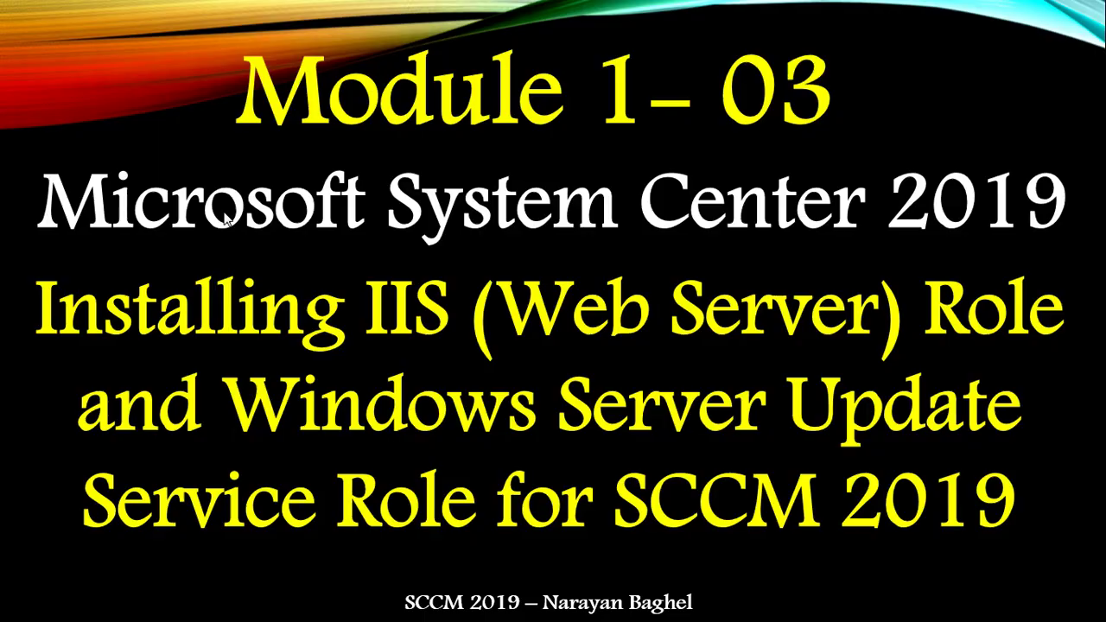
{"action": "left_click", "coordinate": [227, 219]}
{"action": "key", "text": "Left"}
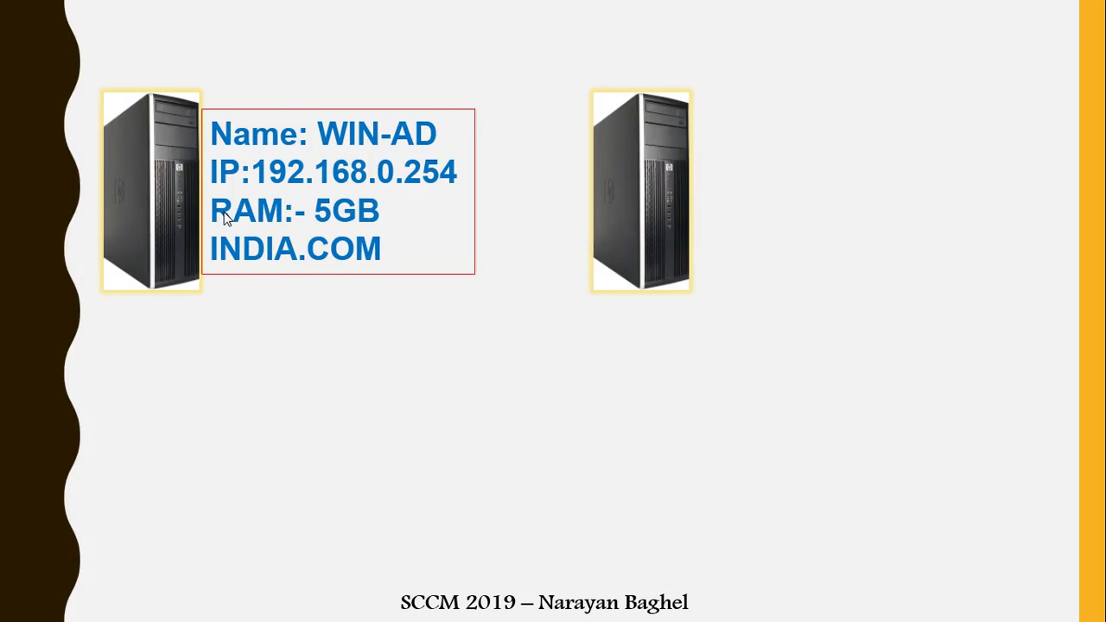
{"action": "key", "text": "Left"}
{"action": "key", "text": "Left"}
{"action": "key", "text": "Left"}
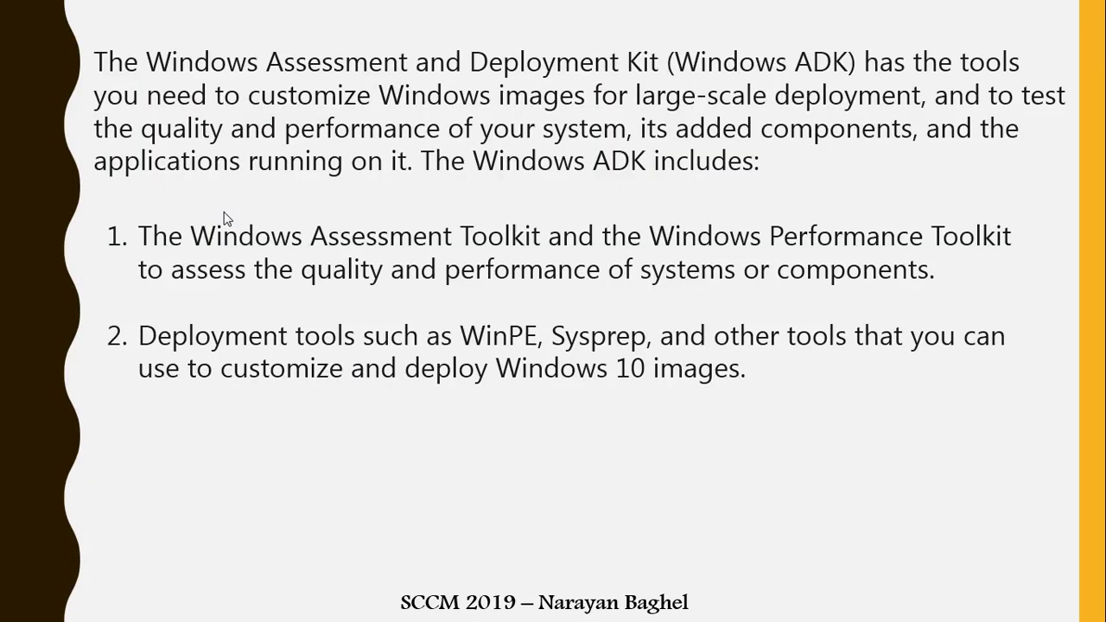
{"action": "key", "text": "super"}
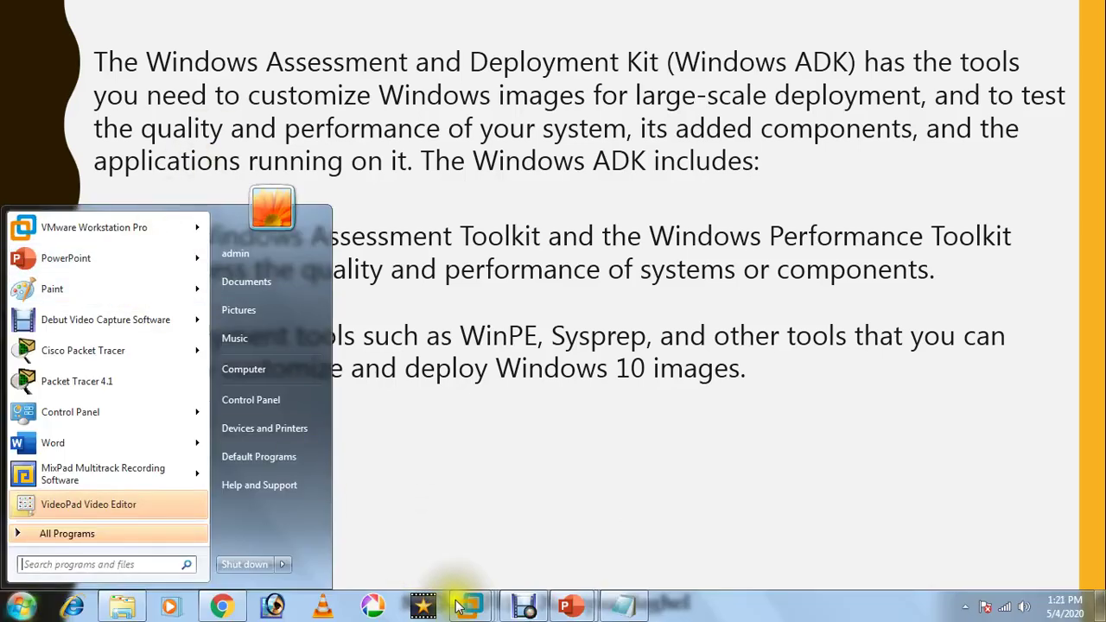
- On the server VM, launch Deployment and Imaging Tools Environment from Start > Windows Kits
{"action": "left_click", "coordinate": [471, 605]}
{"action": "left_click", "coordinate": [843, 553]}
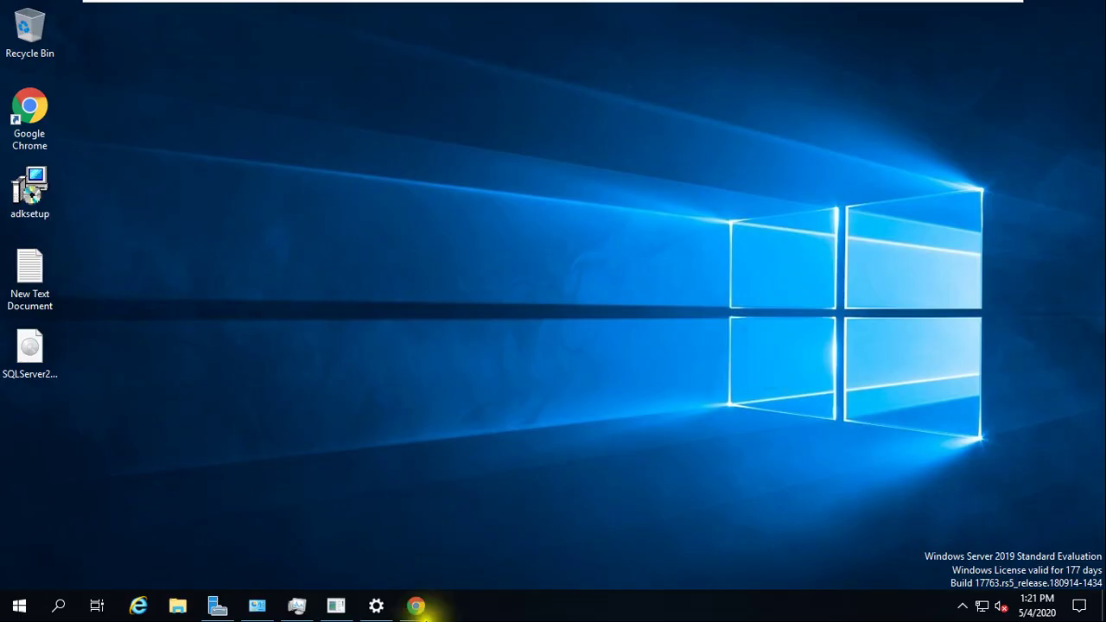
{"action": "left_click", "coordinate": [19, 605]}
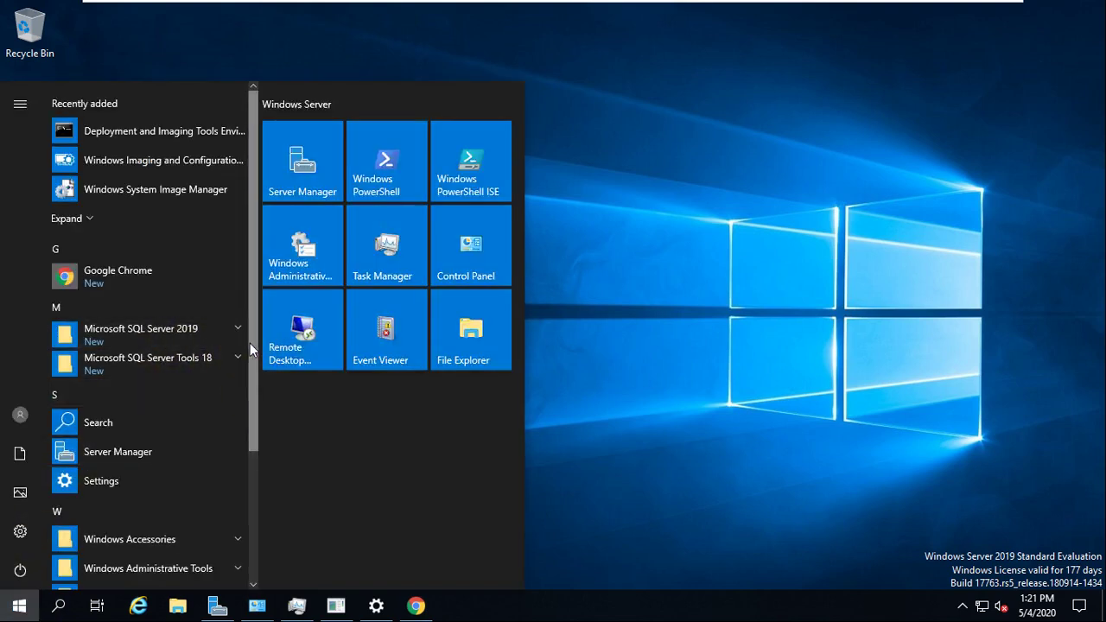
{"action": "left_click_drag", "start_coordinate": [253, 349], "coordinate": [250, 492]}
{"action": "left_click", "coordinate": [178, 442]}
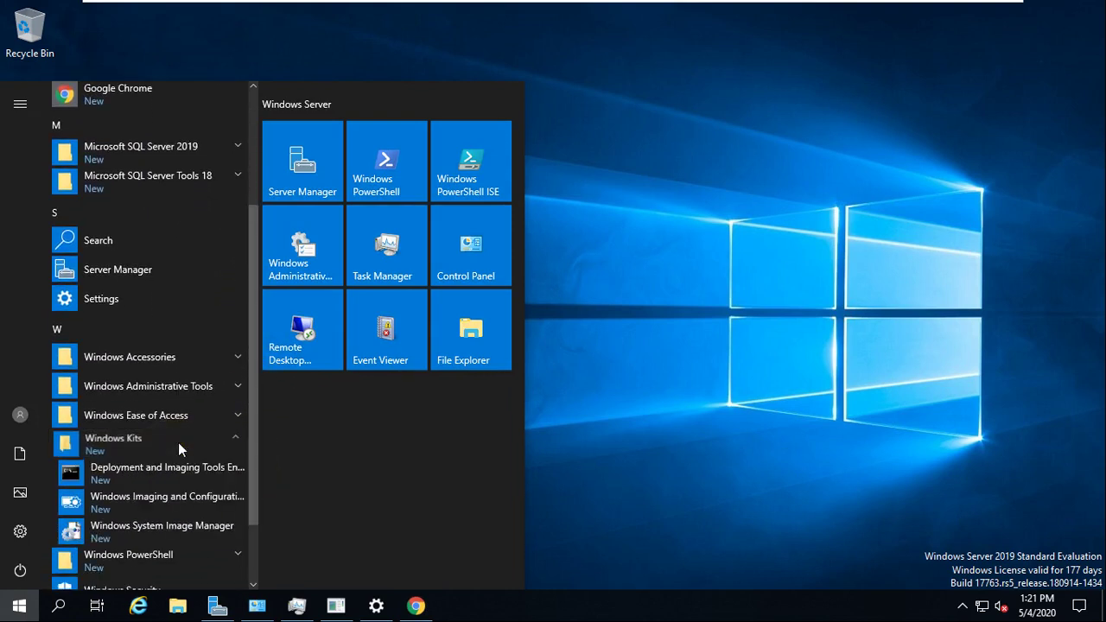
{"action": "left_click_drag", "start_coordinate": [253, 495], "coordinate": [259, 543]}
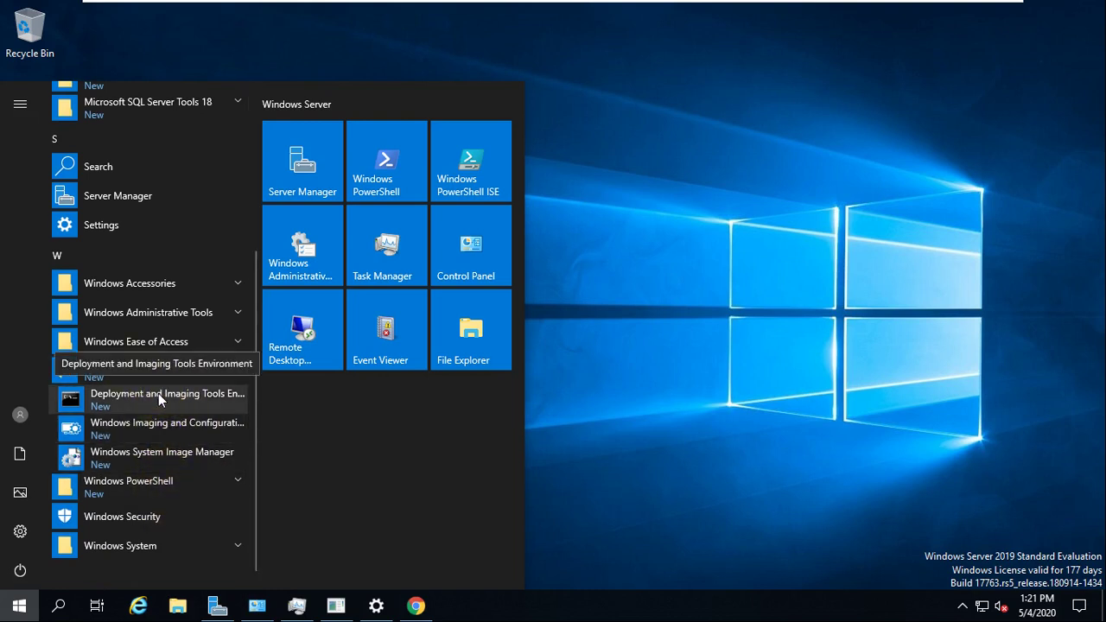
{"action": "left_click", "coordinate": [225, 399]}
{"action": "left_click_drag", "start_coordinate": [378, 82], "coordinate": [460, 102]}
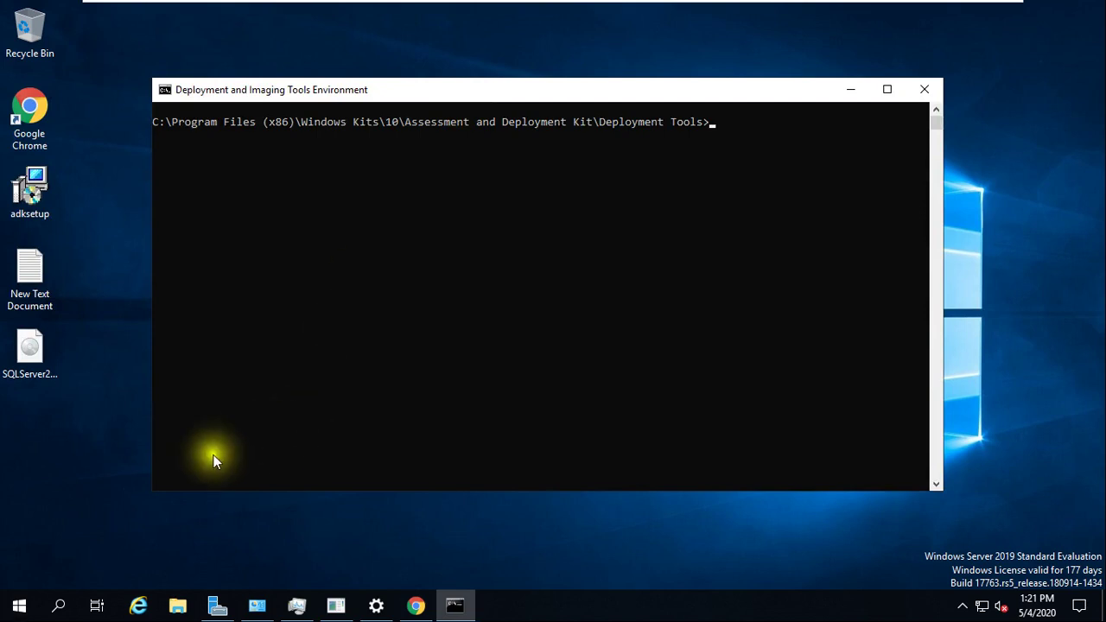
- Browse the Windows Kits folder again, close the app list, and minimise the console
{"action": "left_click", "coordinate": [16, 605]}
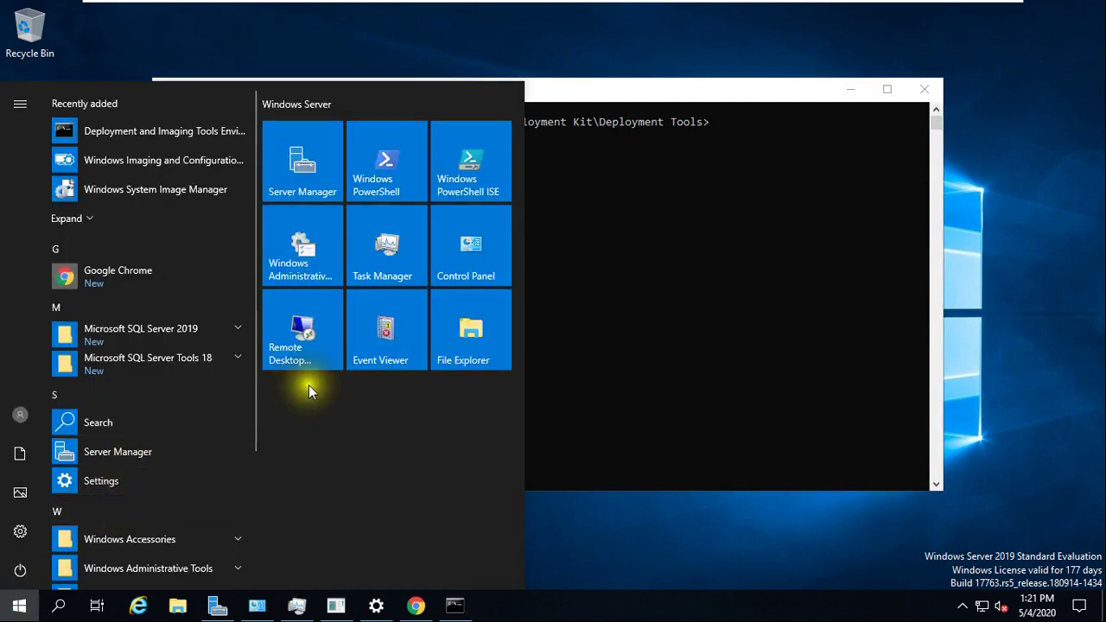
{"action": "left_click_drag", "start_coordinate": [254, 365], "coordinate": [253, 527]}
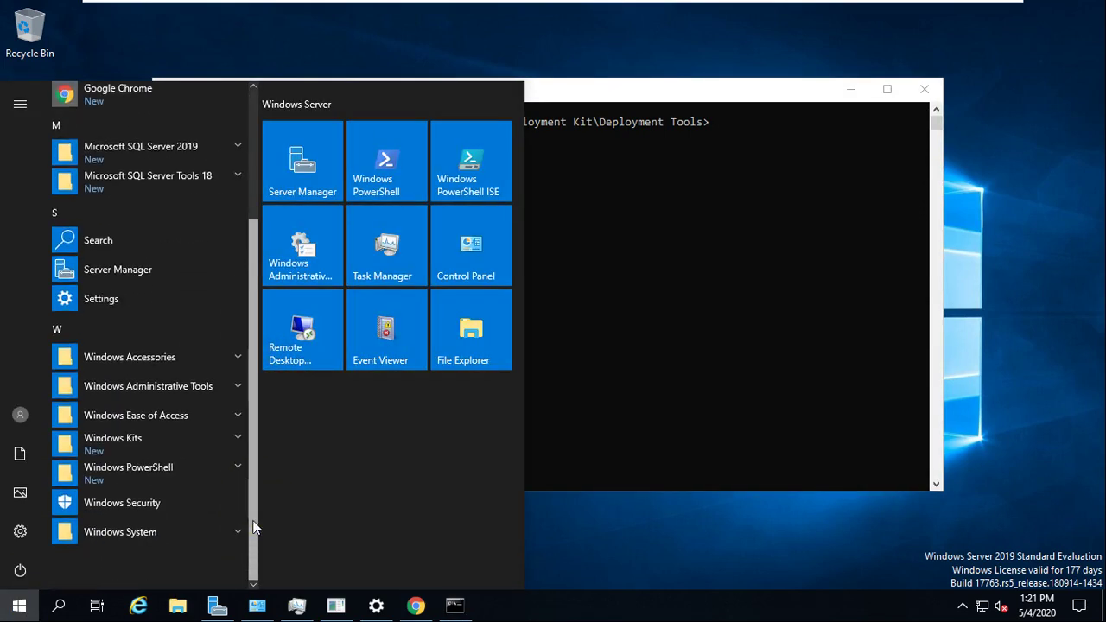
{"action": "left_click", "coordinate": [222, 443]}
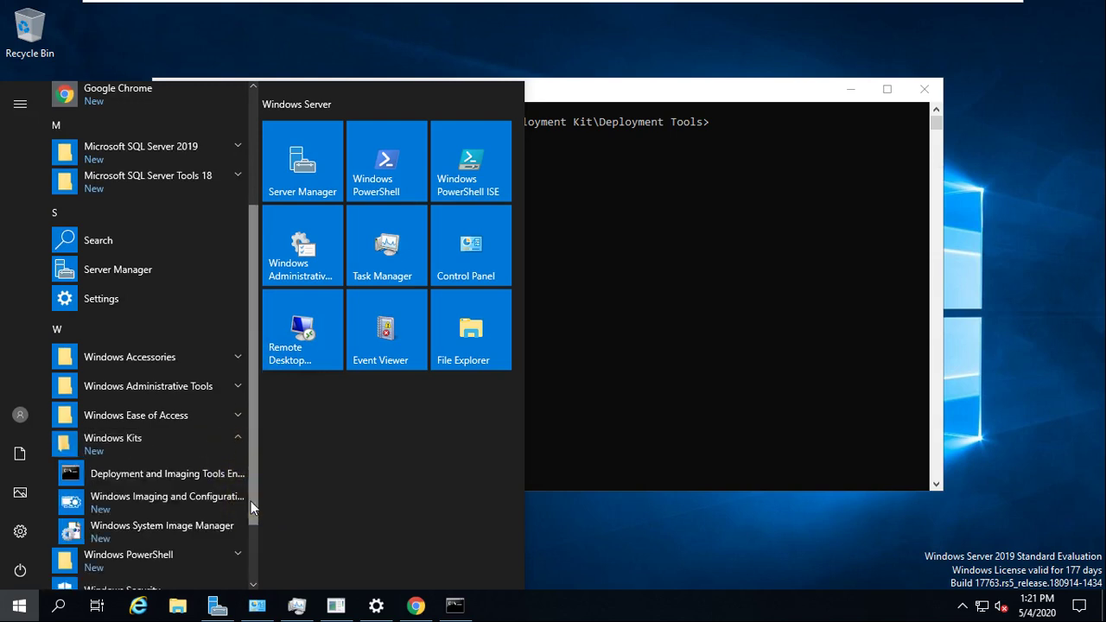
{"action": "left_click_drag", "start_coordinate": [250, 501], "coordinate": [250, 527]}
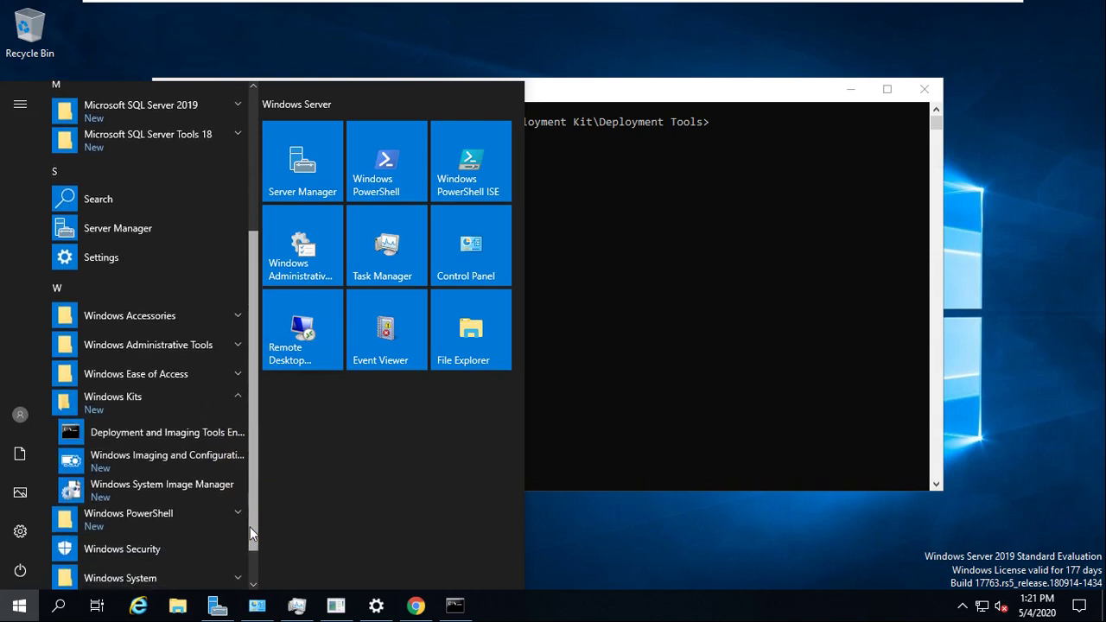
{"action": "left_click_drag", "start_coordinate": [252, 515], "coordinate": [251, 378]}
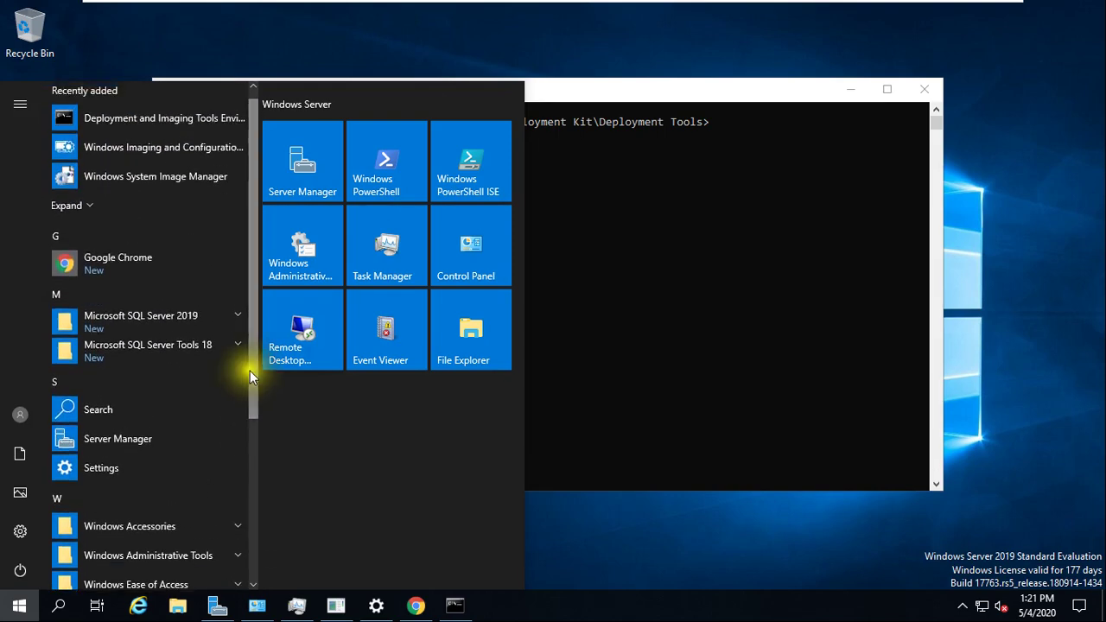
{"action": "left_click", "coordinate": [959, 122]}
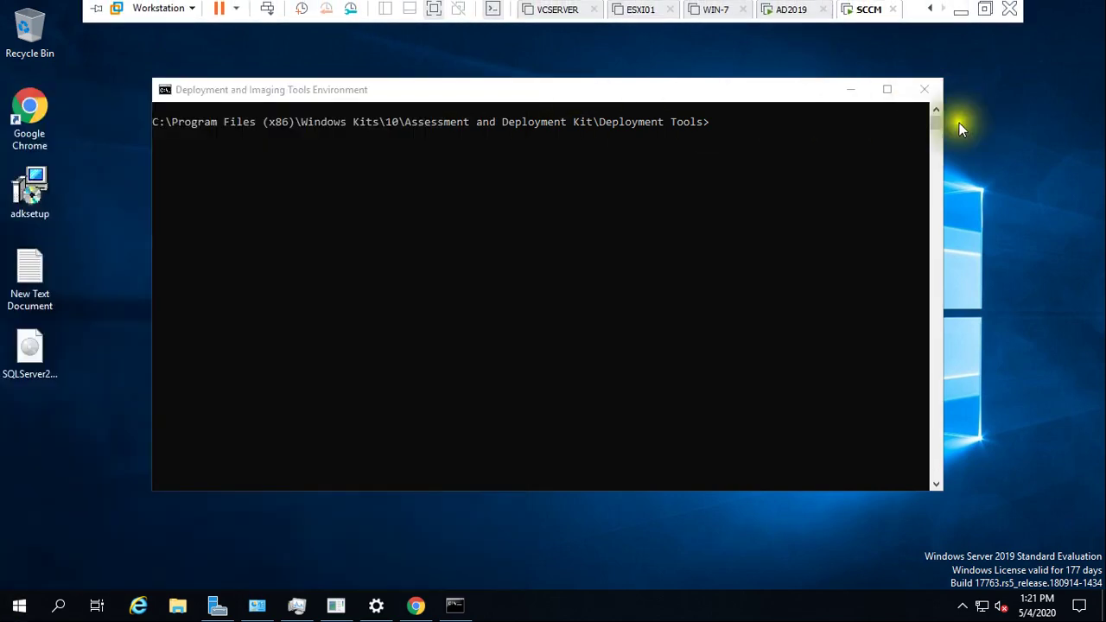
{"action": "left_click", "coordinate": [853, 95]}
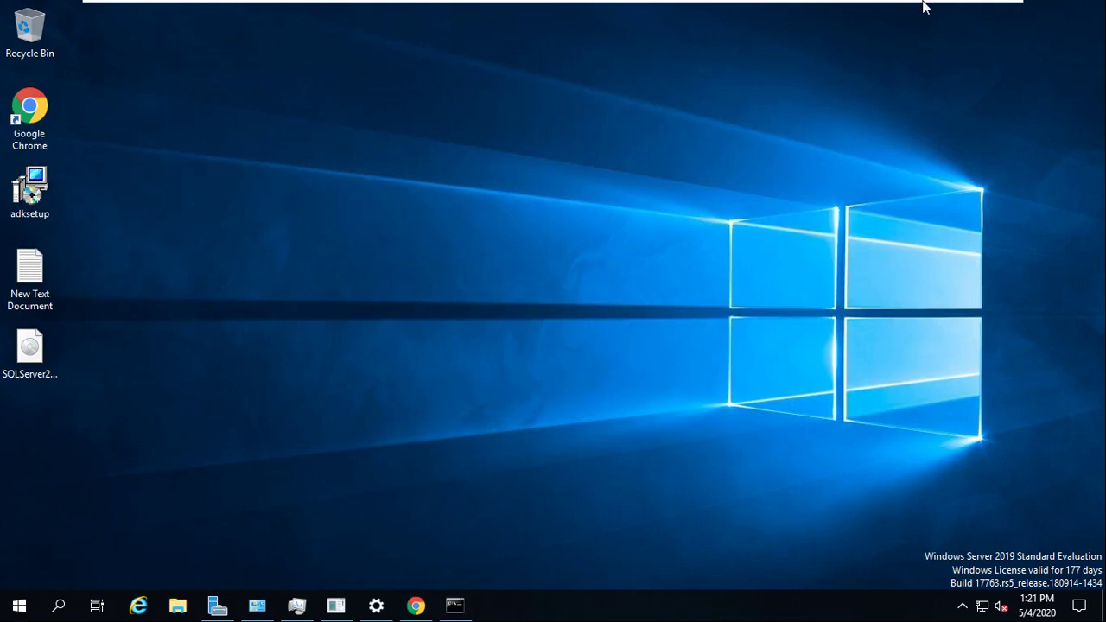
{"action": "mouse_move", "coordinate": [925, 6]}
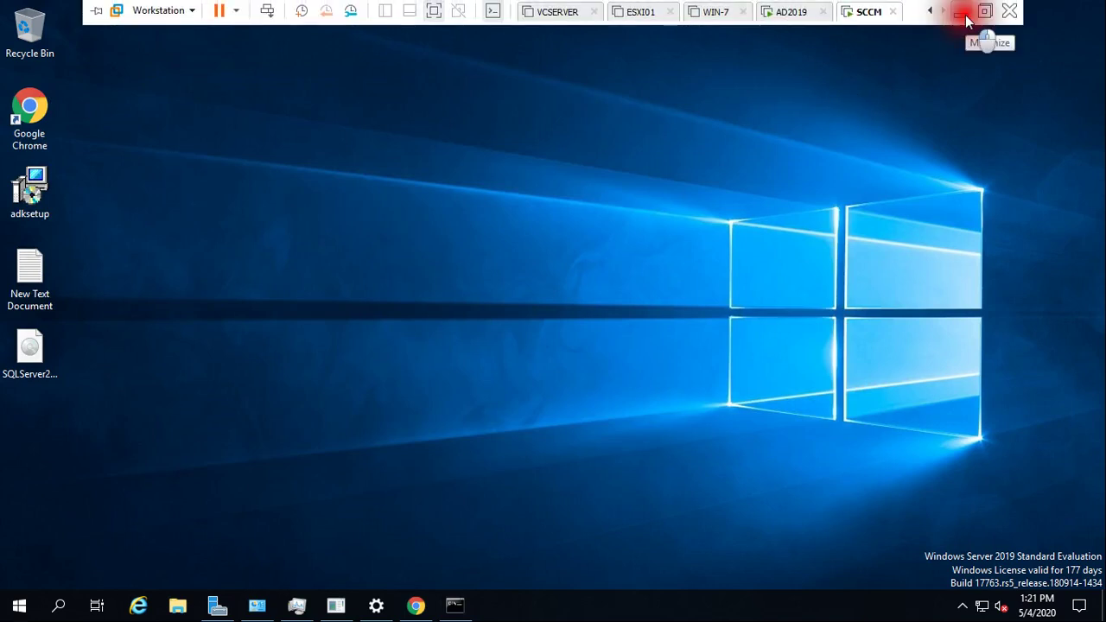
- Minimise the VMware full-screen VM to return to the Windows ADK slide
{"action": "left_click", "coordinate": [965, 17]}
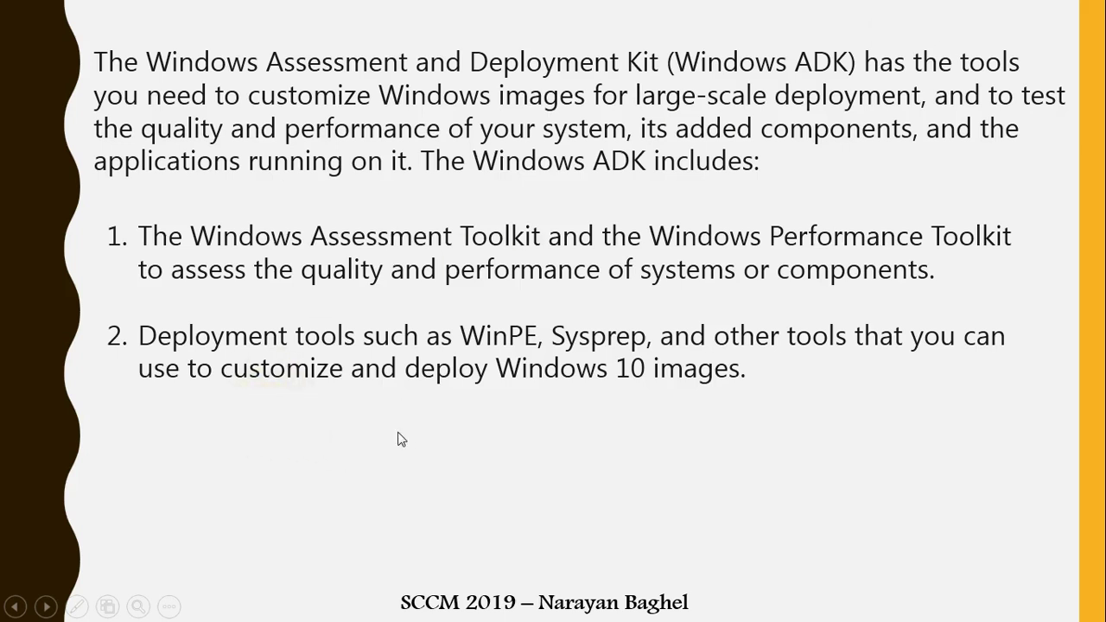